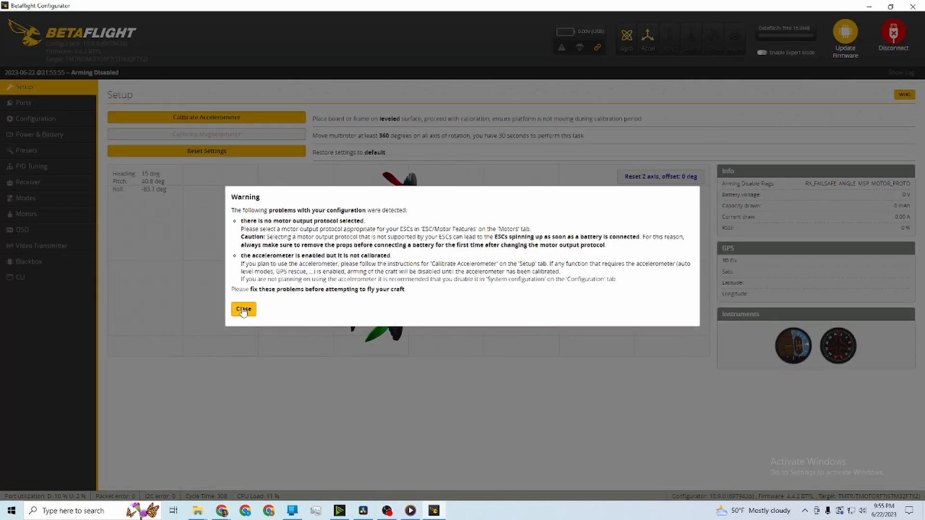
- Dismiss the configuration warning and query the flight controller's firmware and board name with the CLI command version
left_click(244, 310)
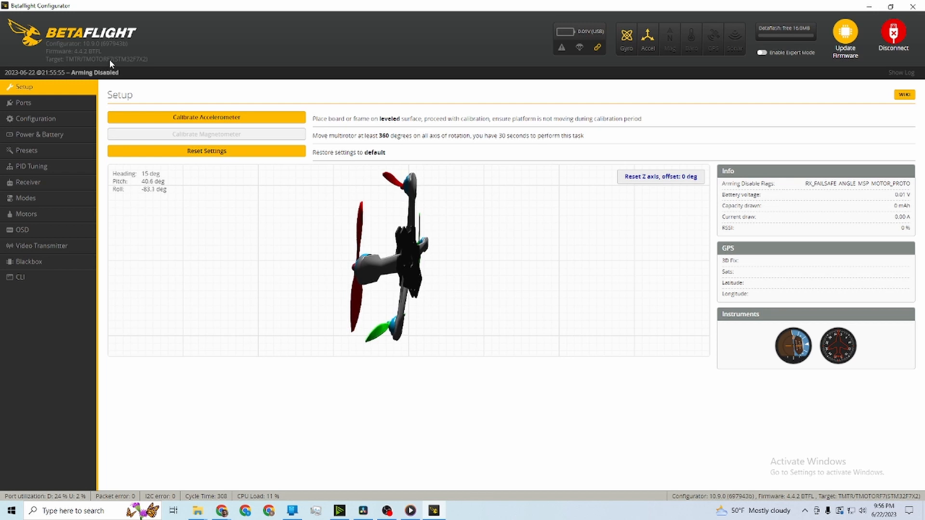
left_click(19, 278)
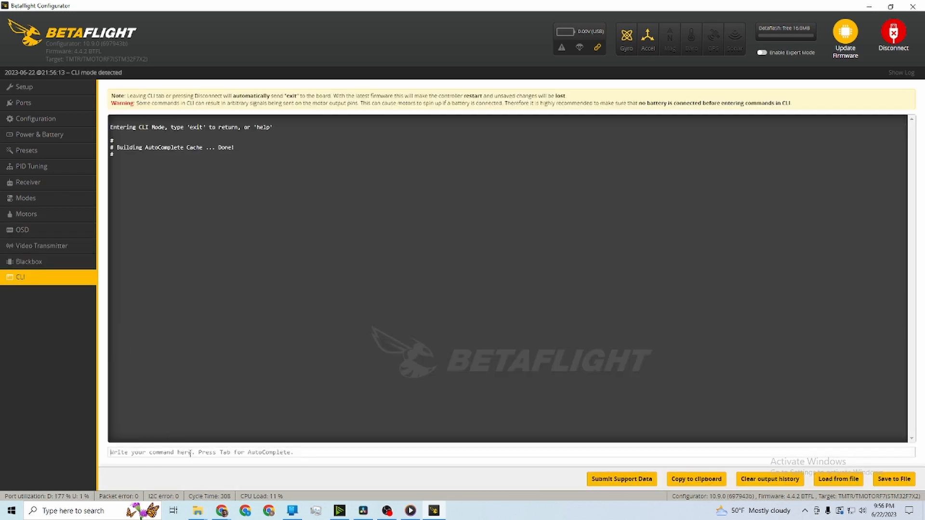
type("version")
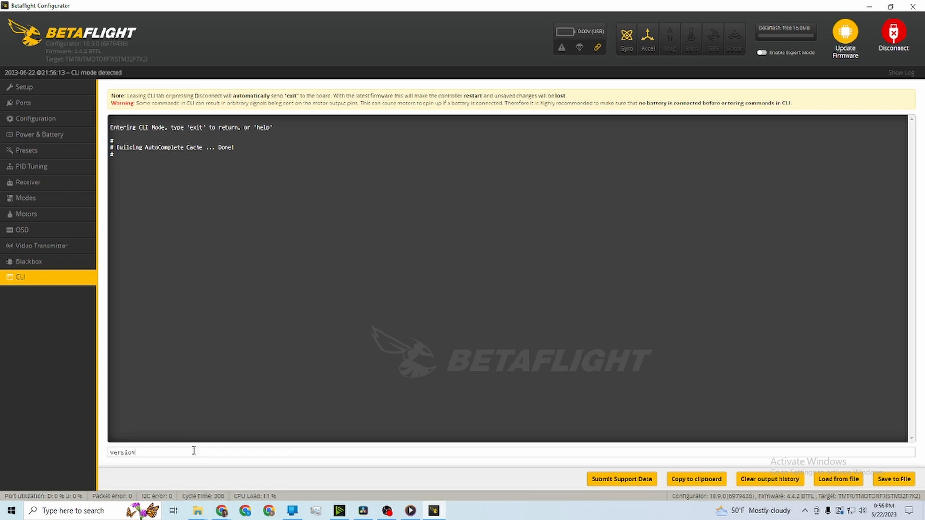
key("Return")
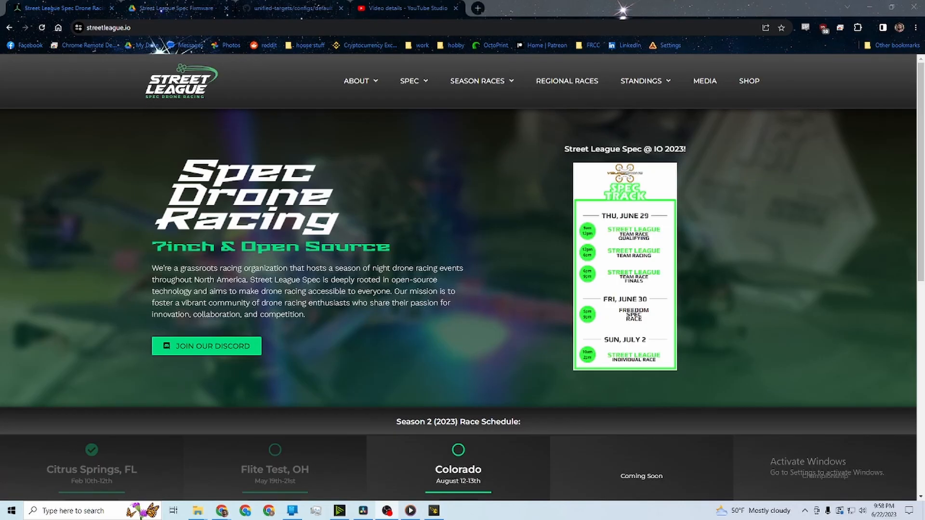
- In the browser, go to the Rules & Quick Start page on streetleague.io and open the Spec Software firmware download folder
left_click(132, 29)
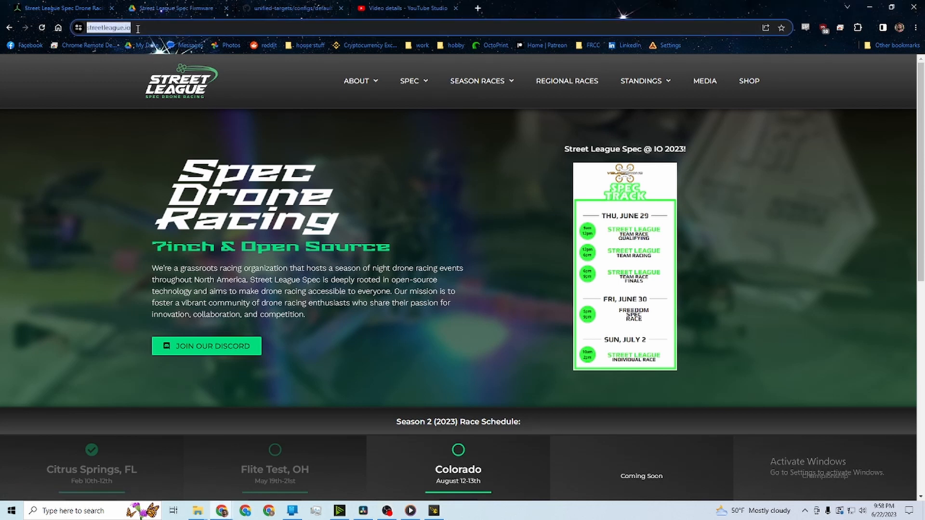
left_click(395, 247)
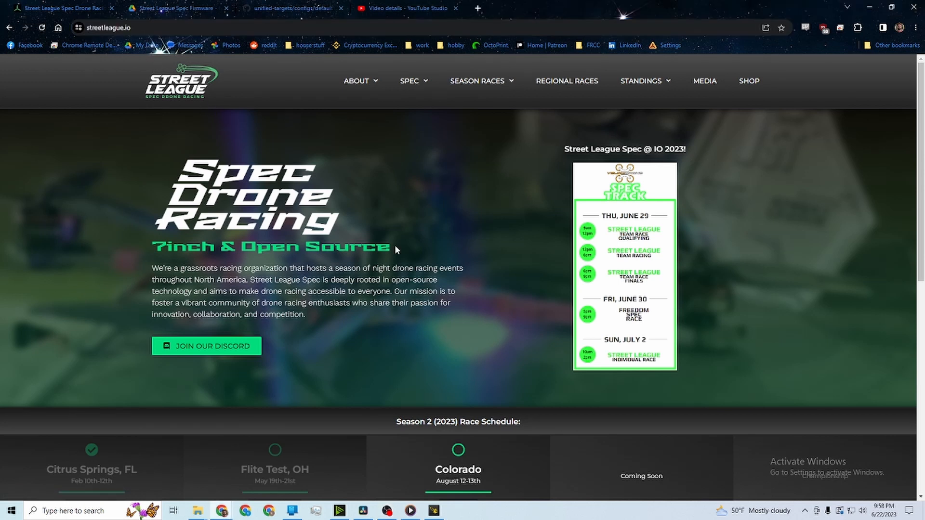
mouse_move(409, 83)
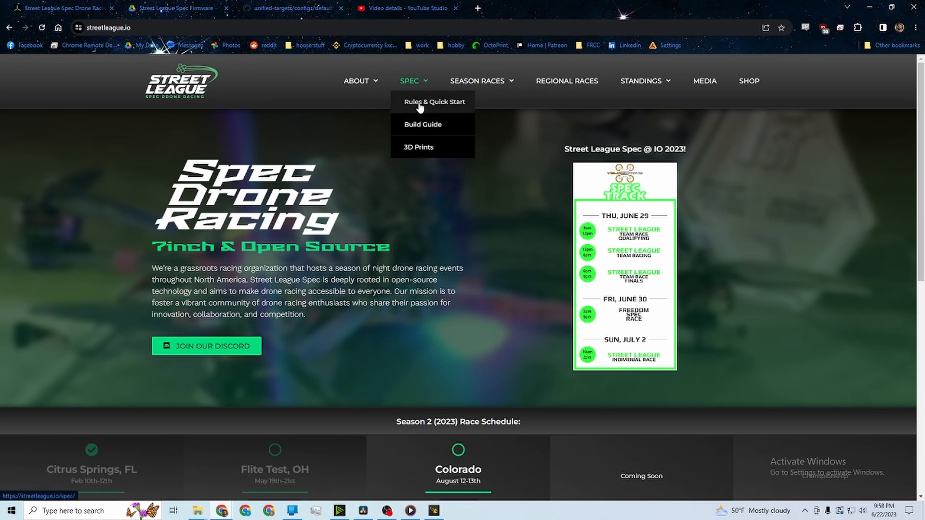
left_click(420, 107)
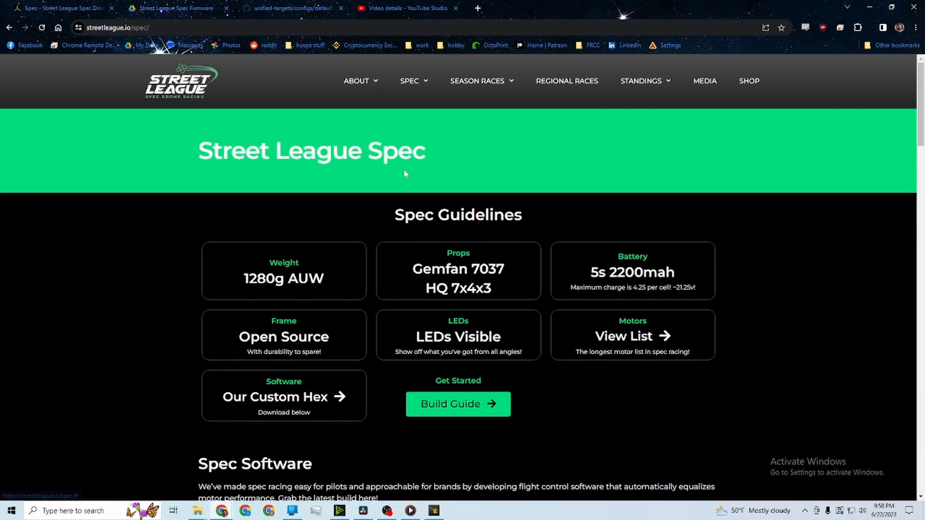
scroll(377, 178, "down", 4)
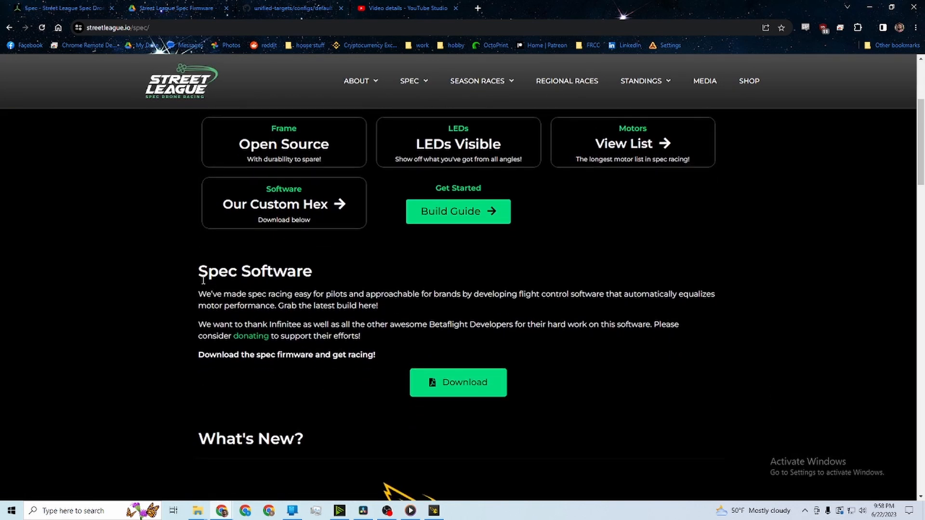
left_click(445, 392)
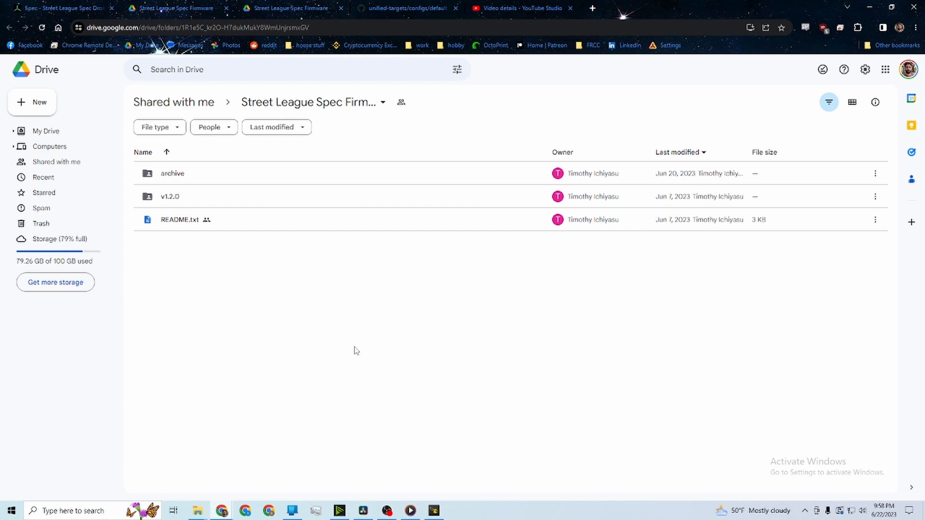
- Read README.txt in the firmware folder for how to choose the right HEX and apply custom defaults, and close it
double_click(187, 228)
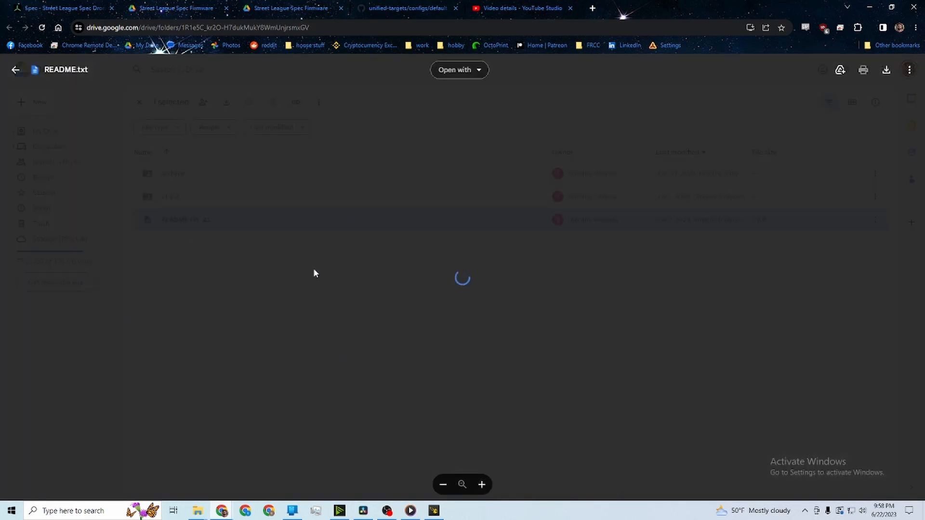
scroll(322, 165, "down", 2)
scroll(322, 166, "down", 1)
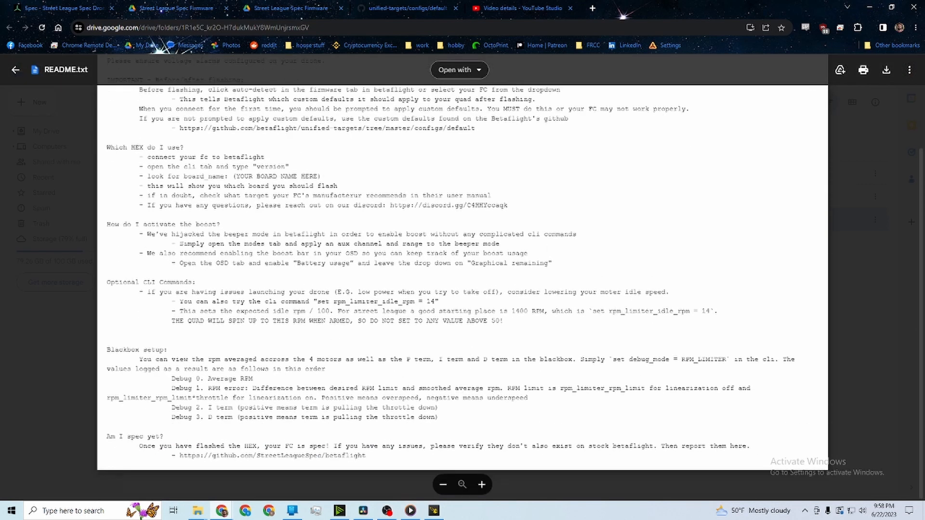
key("Escape")
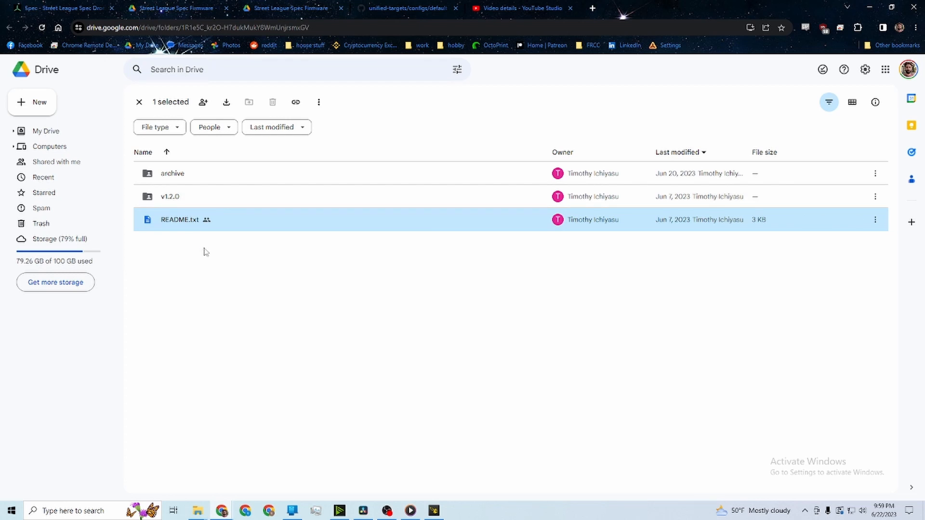
- Find betaflight_4.4.2_STM32F7X2_TMOTORF7.hex in the v1.2.0 folder and download it
double_click(166, 202)
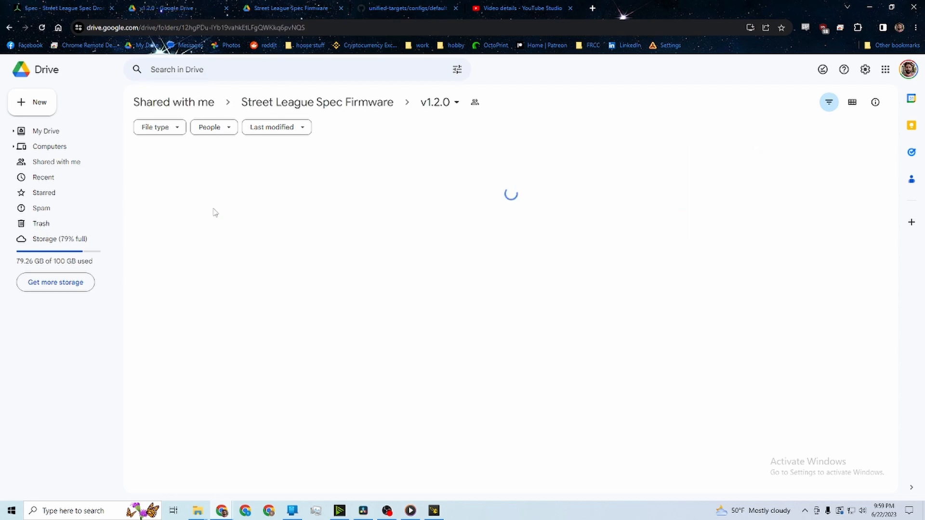
scroll(722, 203, "down", 20)
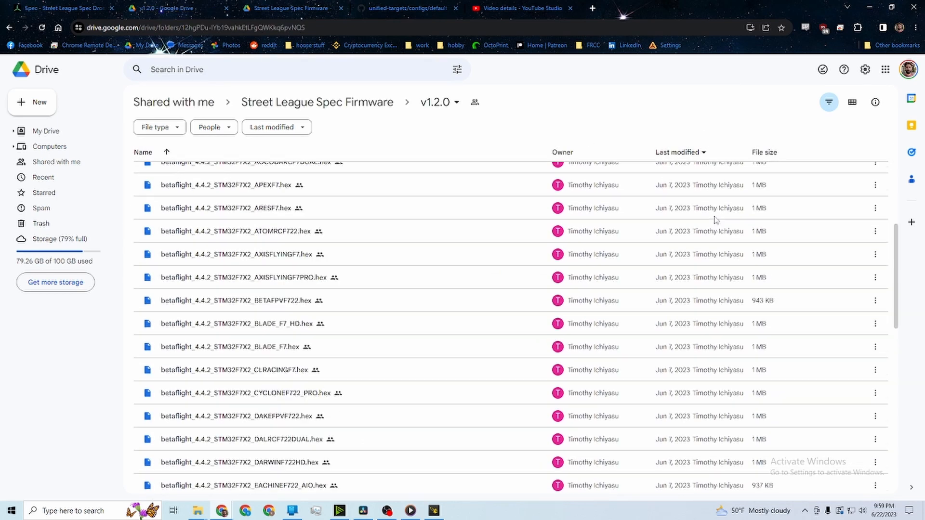
scroll(708, 236, "down", 20)
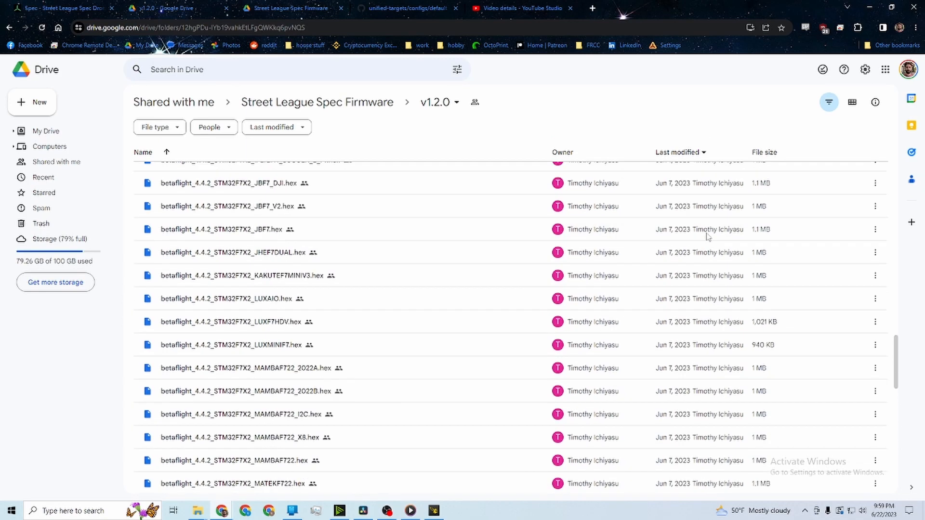
scroll(707, 236, "down", 20)
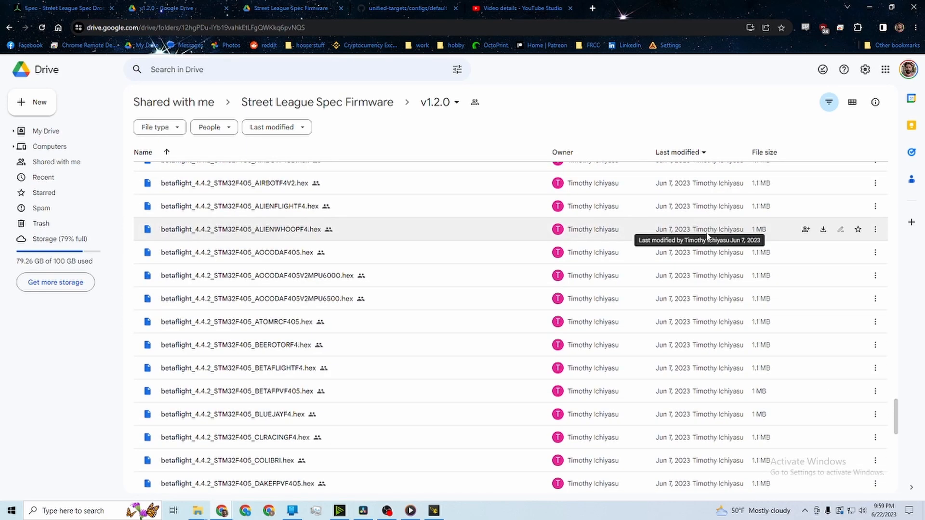
scroll(707, 236, "down", 20)
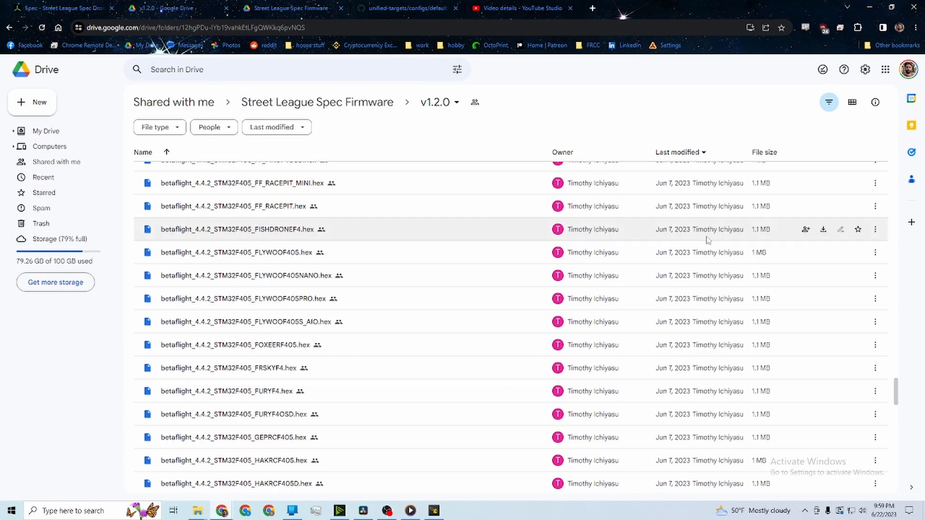
scroll(708, 241, "down", 5)
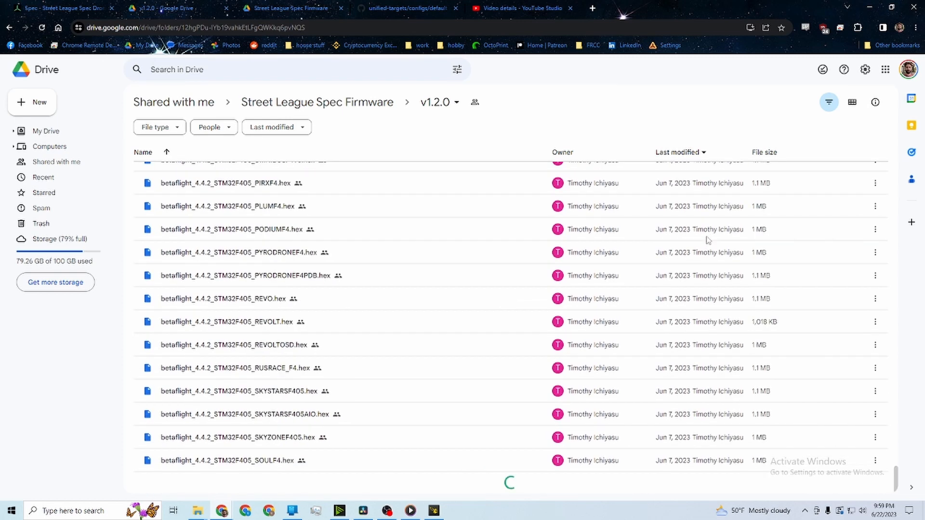
left_click_drag(897, 412, 876, 179)
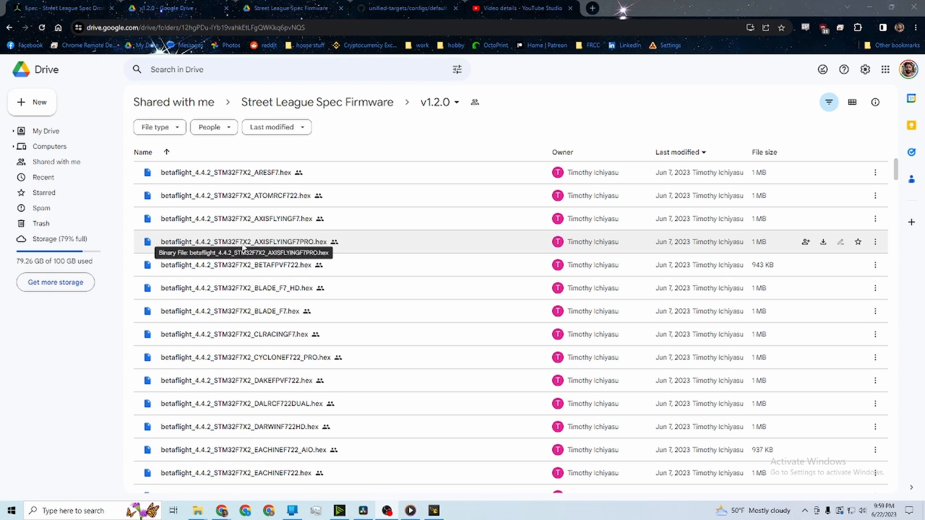
scroll(244, 247, "down", 18)
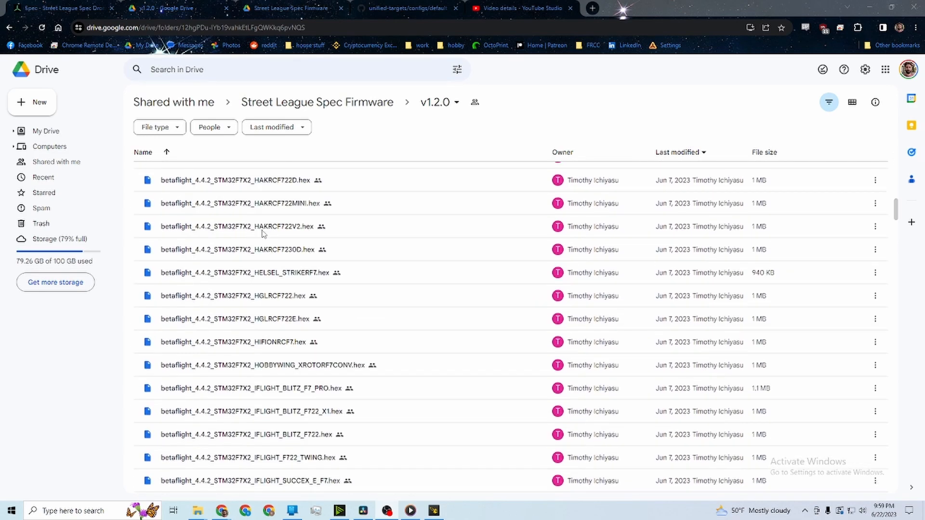
scroll(264, 234, "down", 6)
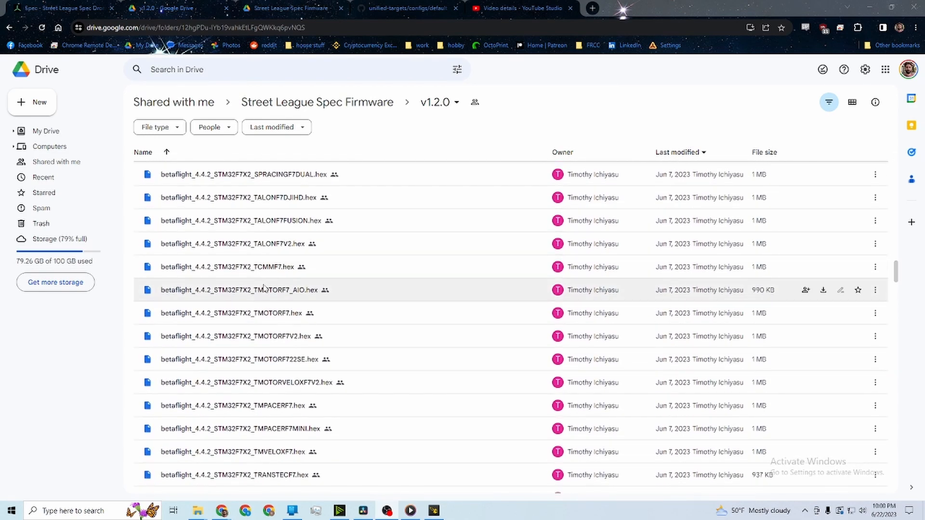
scroll(268, 309, "down", 2)
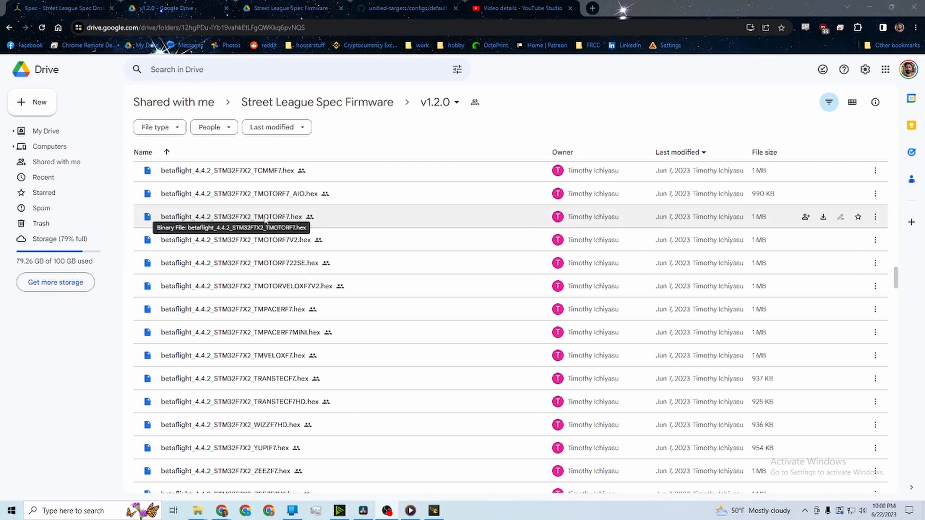
right_click(266, 220)
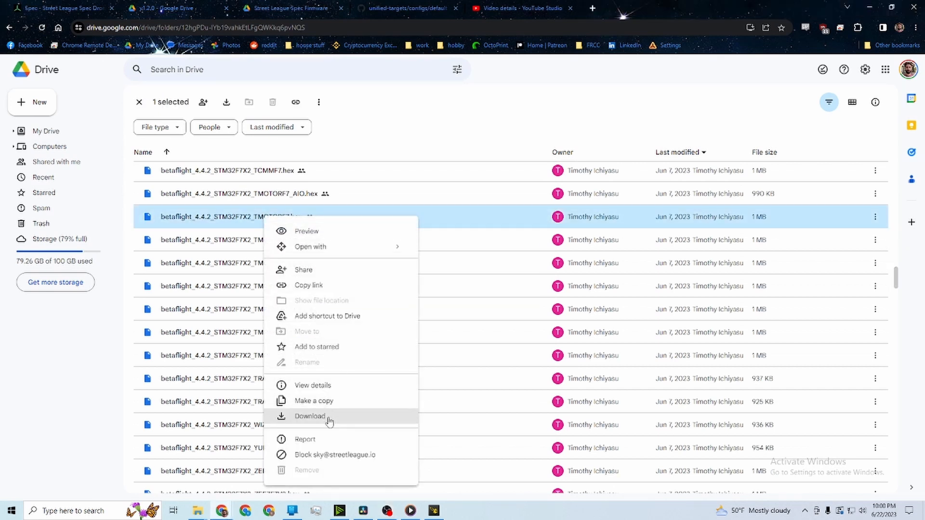
left_click(329, 421)
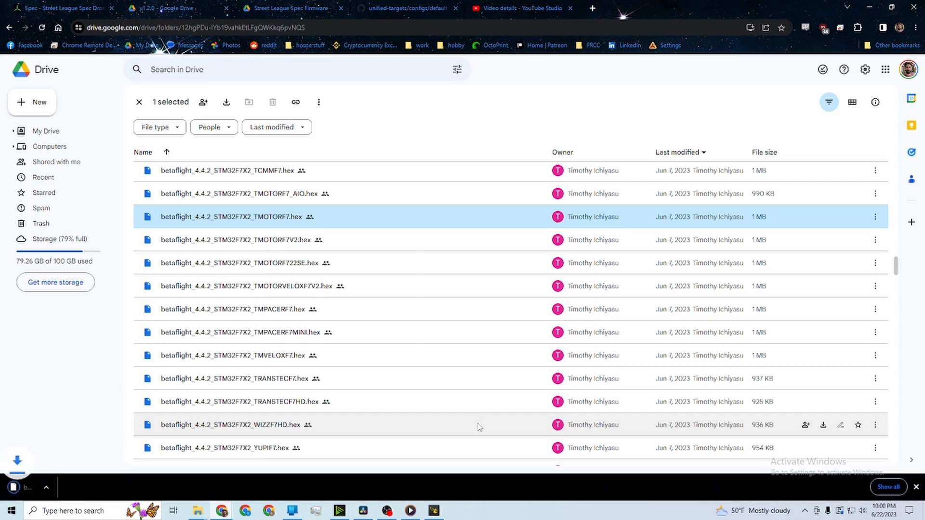
- Switch to Betaflight Configurator, open the Firmware Flasher, auto-detect the board and select TMOTORF7 as the target
left_click(410, 511)
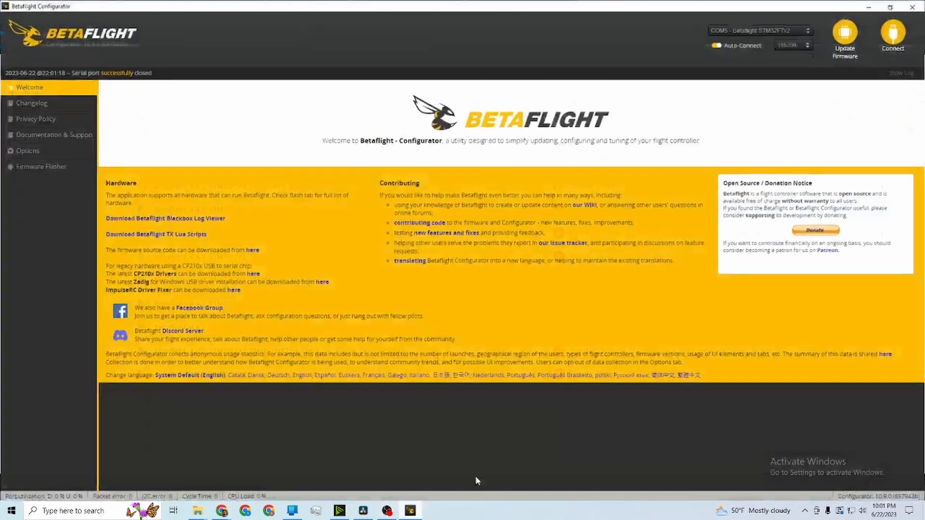
left_click(837, 42)
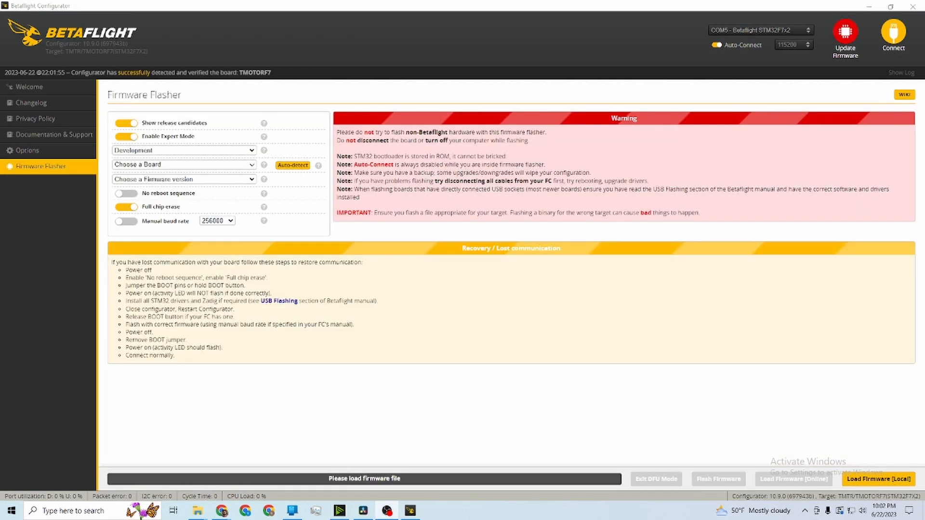
left_click(287, 166)
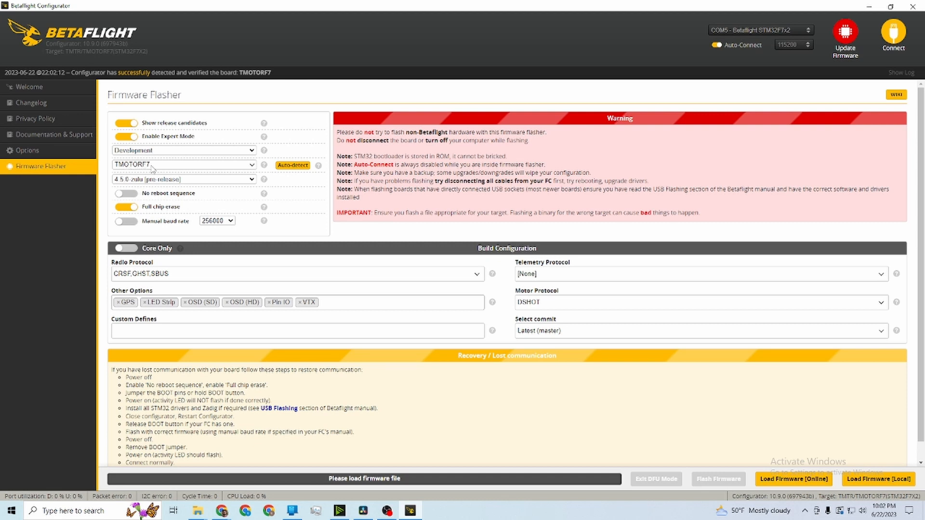
left_click(252, 165)
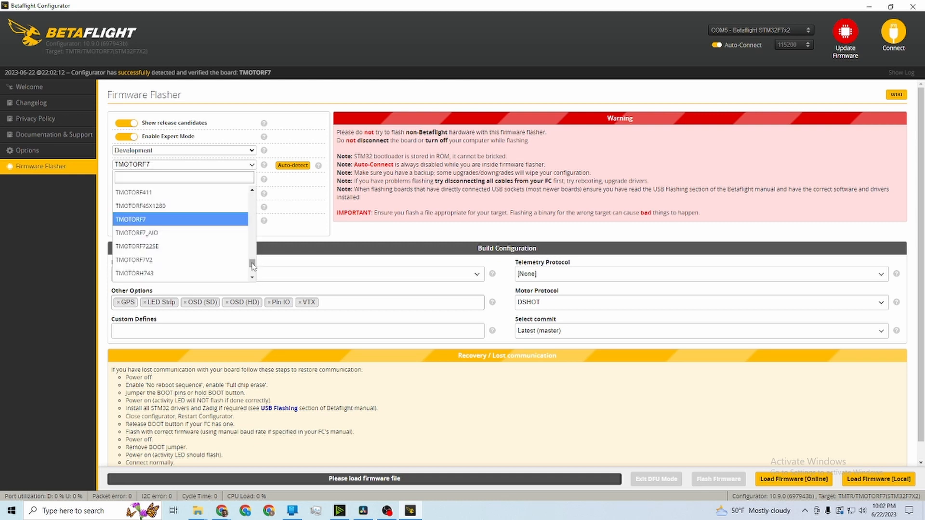
left_click(184, 225)
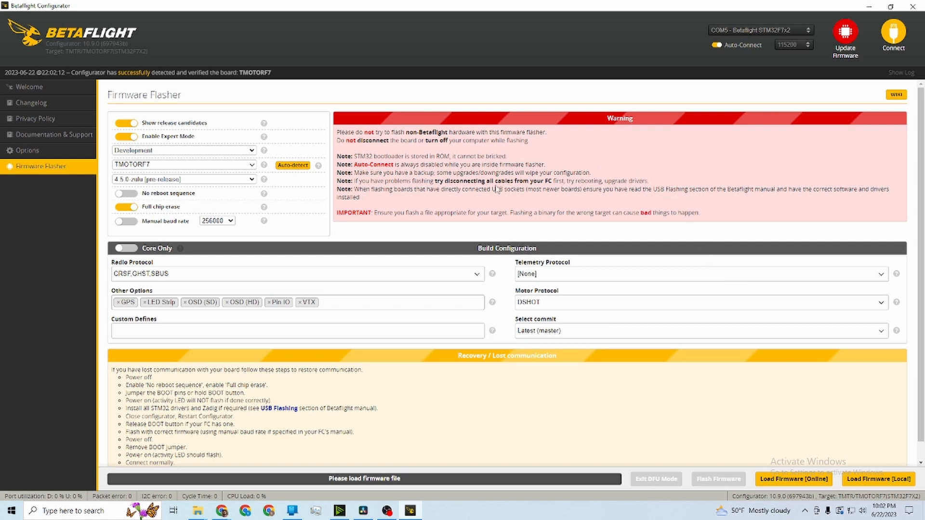
left_click(252, 165)
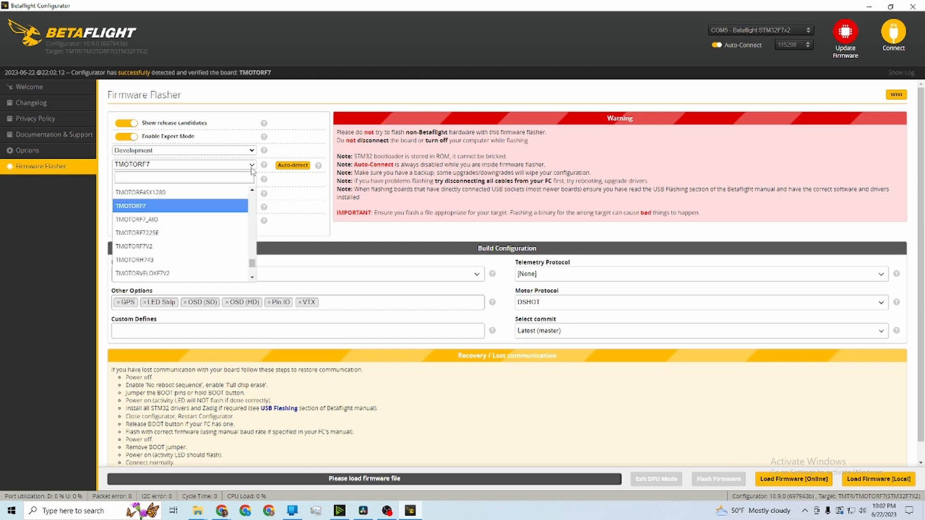
left_click(140, 207)
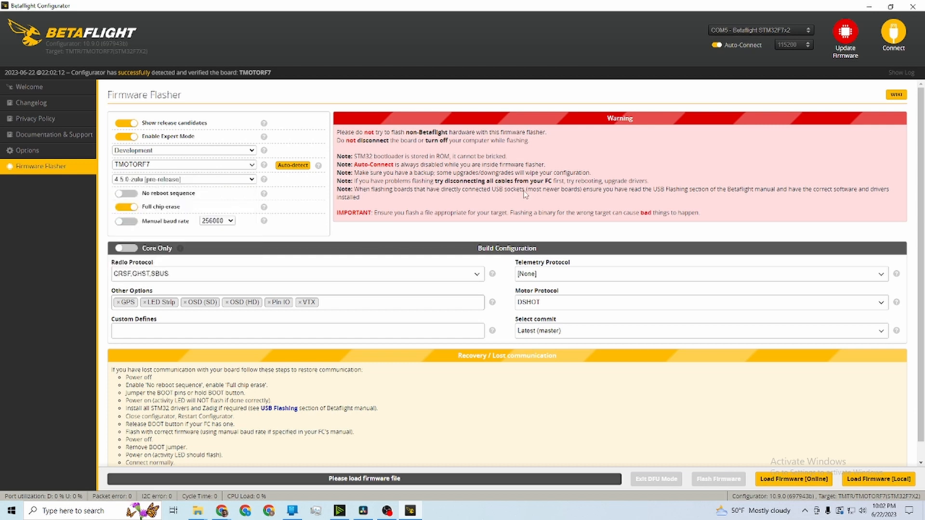
- Load the local firmware file betaflight_4.4.2_STM32F7X2_TMOTORF7 (1).hex from Downloads and flash it to the board
left_click(872, 488)
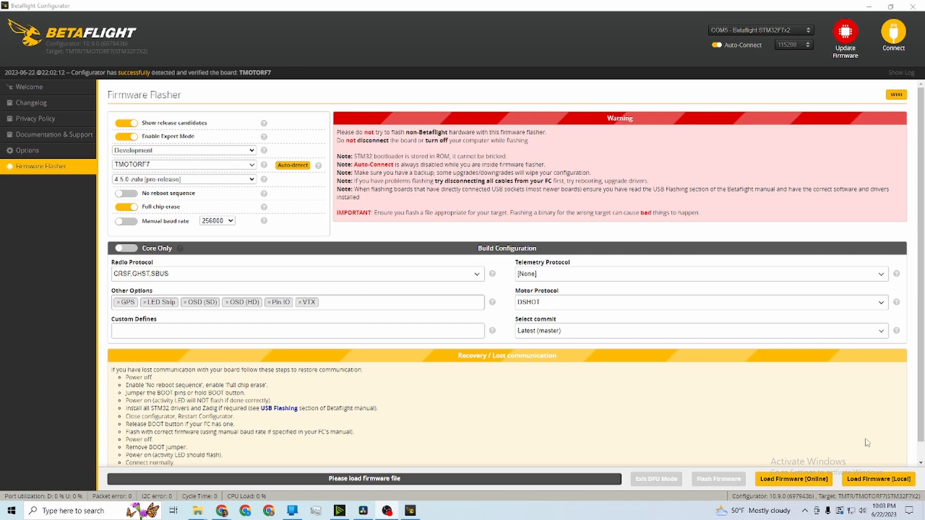
left_click(878, 479)
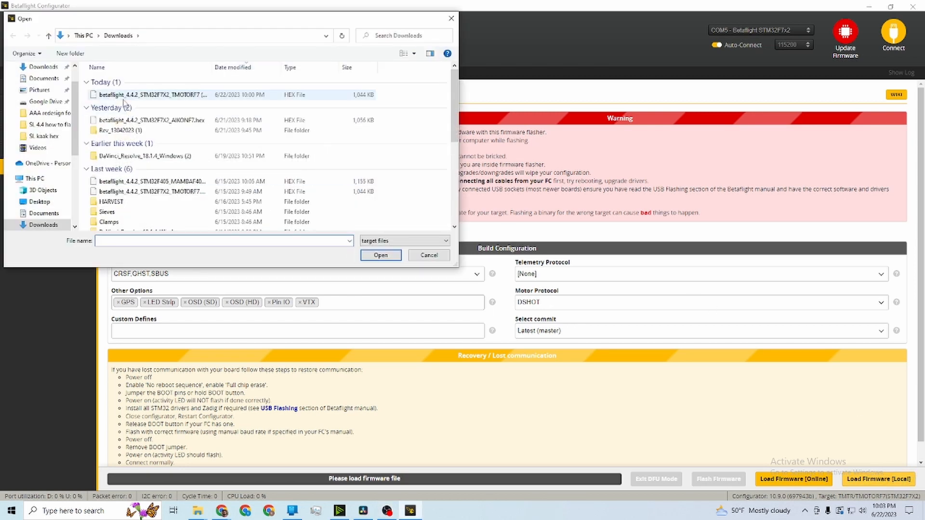
left_click(124, 98)
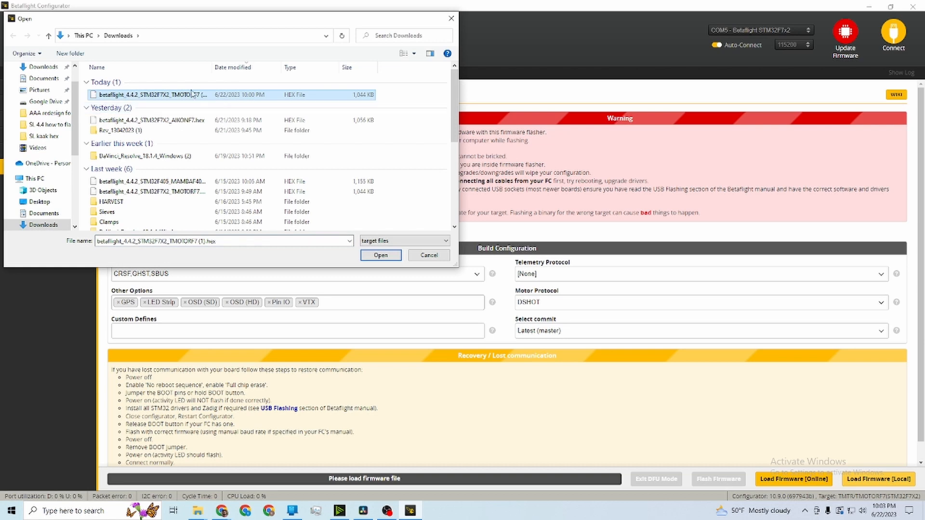
left_click(377, 259)
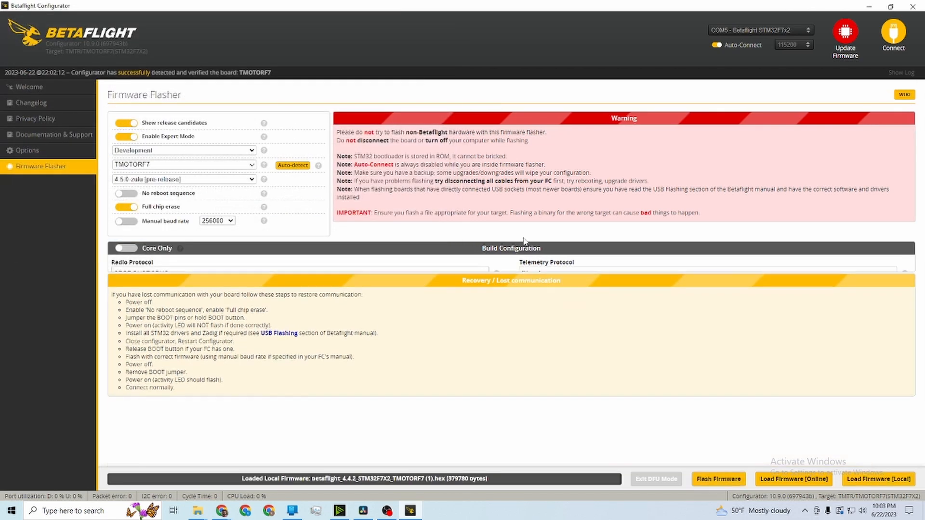
left_click(717, 479)
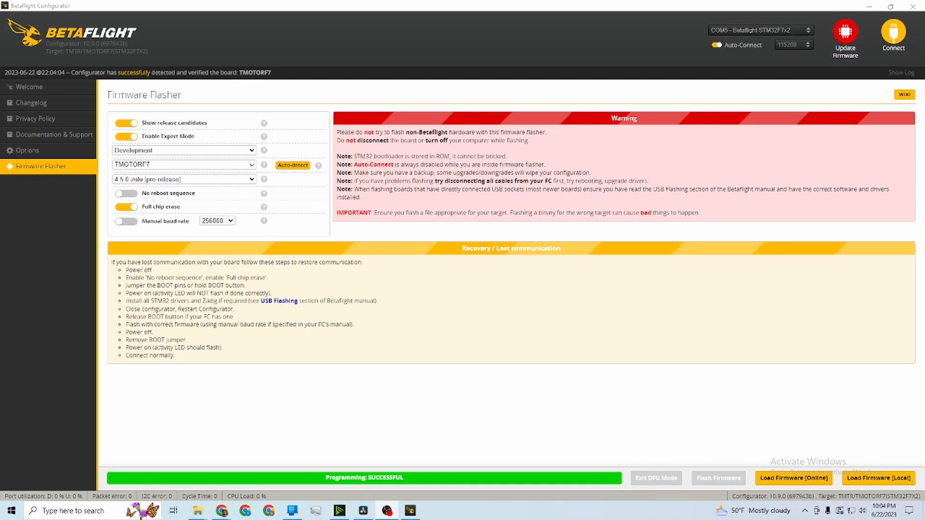
- Connect to the flashed board, dismiss the configuration warning, and examine the Ports, Configuration, Power & Battery and Failsafe settings
left_click(893, 33)
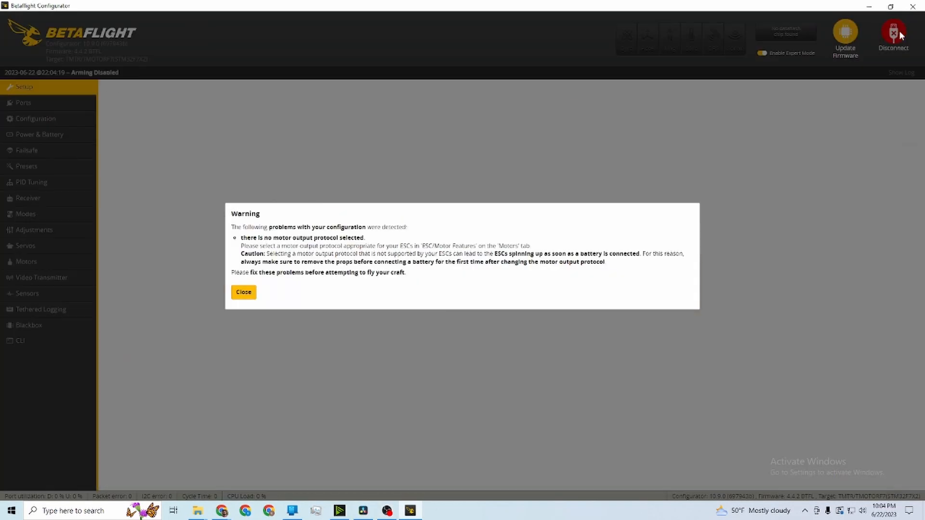
left_click(237, 296)
left_click(48, 107)
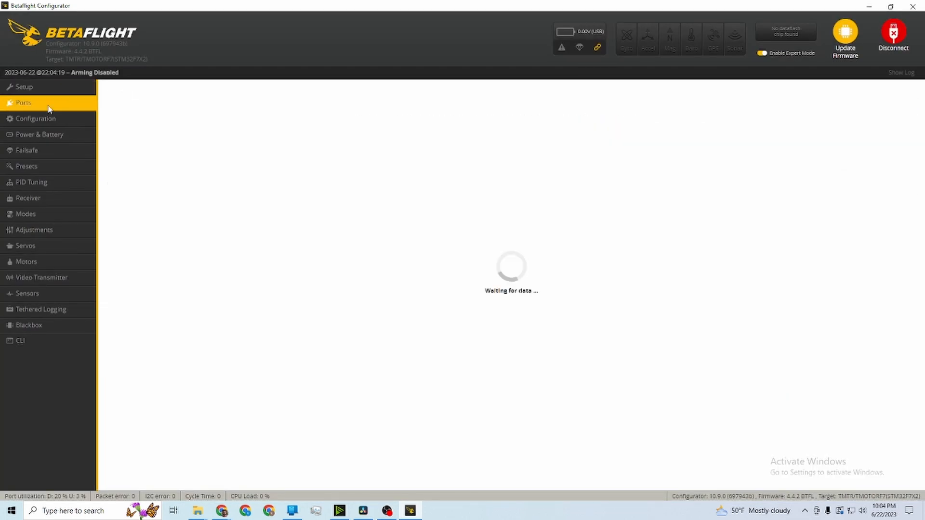
left_click(48, 121)
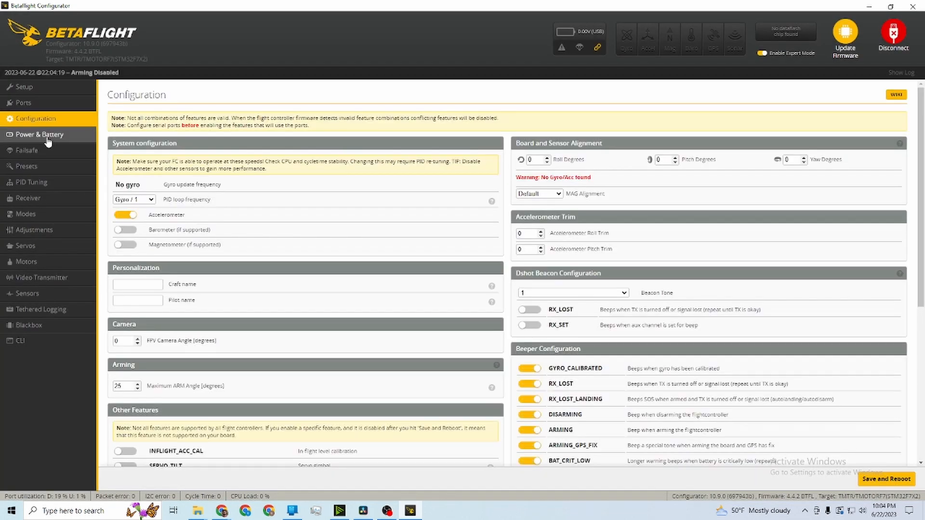
left_click(47, 137)
left_click(49, 151)
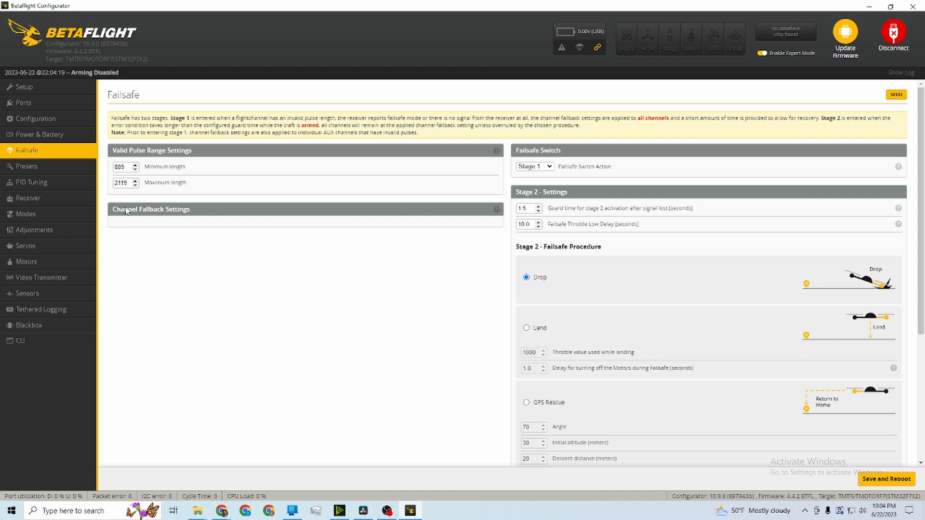
left_click(45, 122)
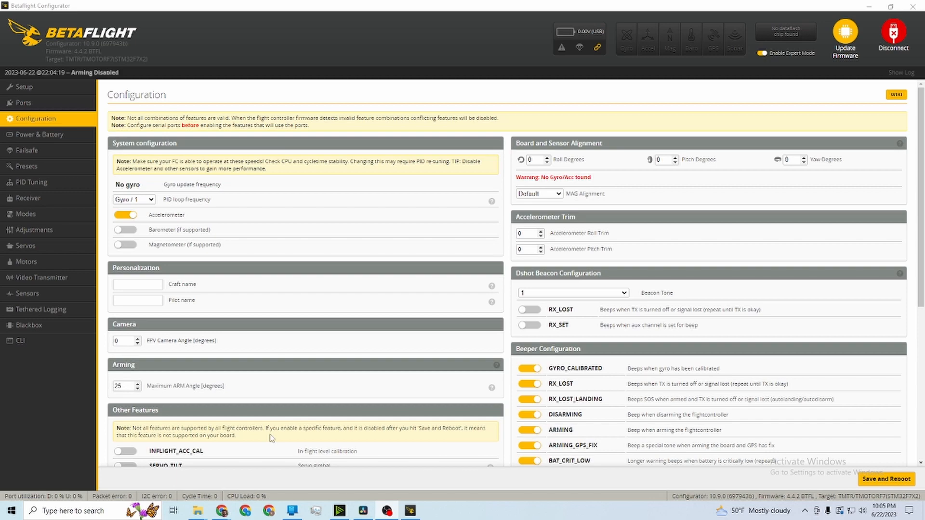
- Switch to the browser and open TMTR-TMOTORF7.config in the configs/default folder of Betaflight's unified-targets repository on GitHub
mouse_move(224, 510)
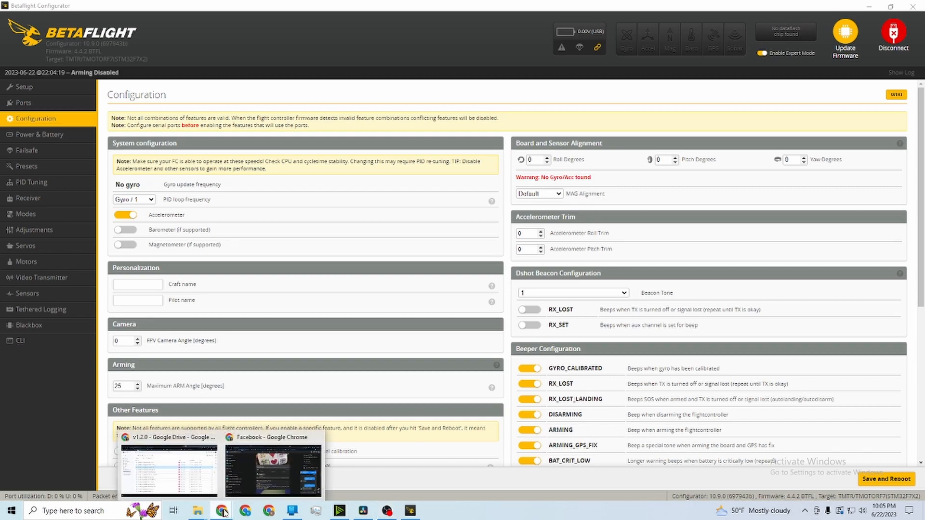
left_click(193, 480)
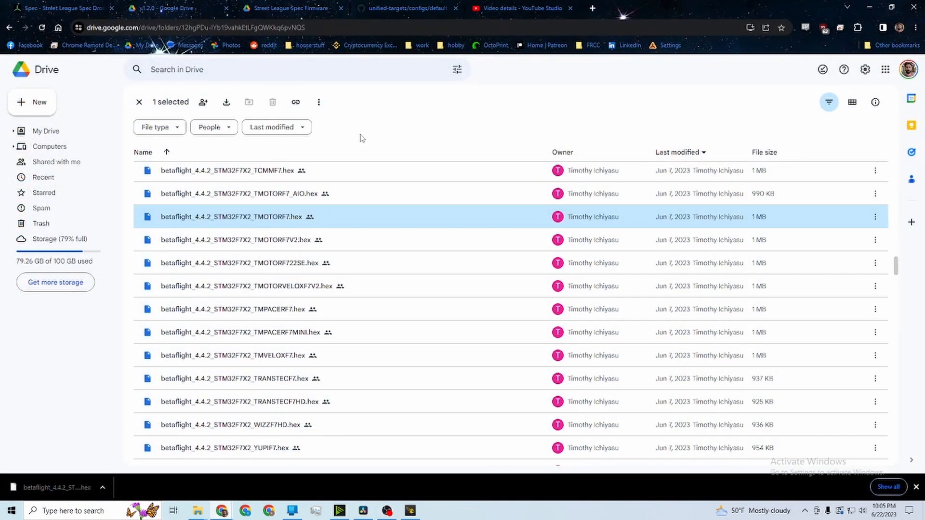
left_click(422, 5)
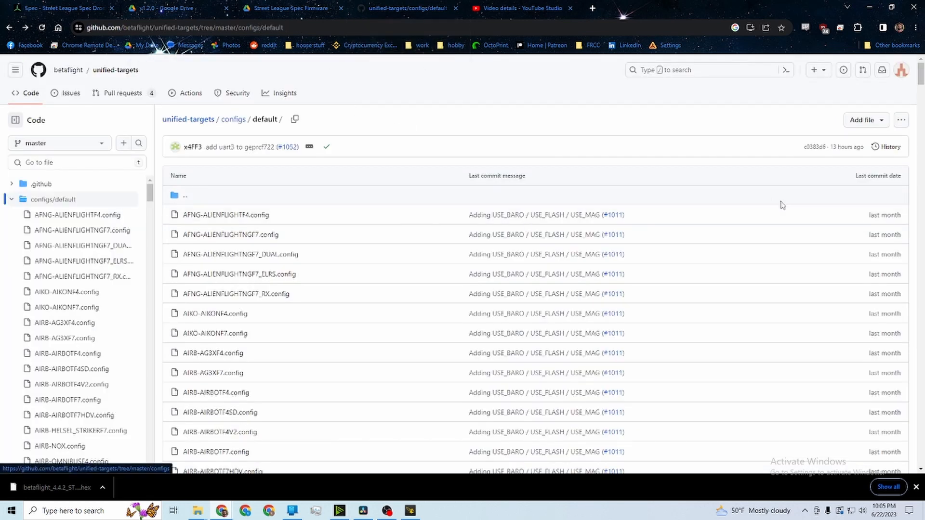
left_click_drag(921, 82, 911, 440)
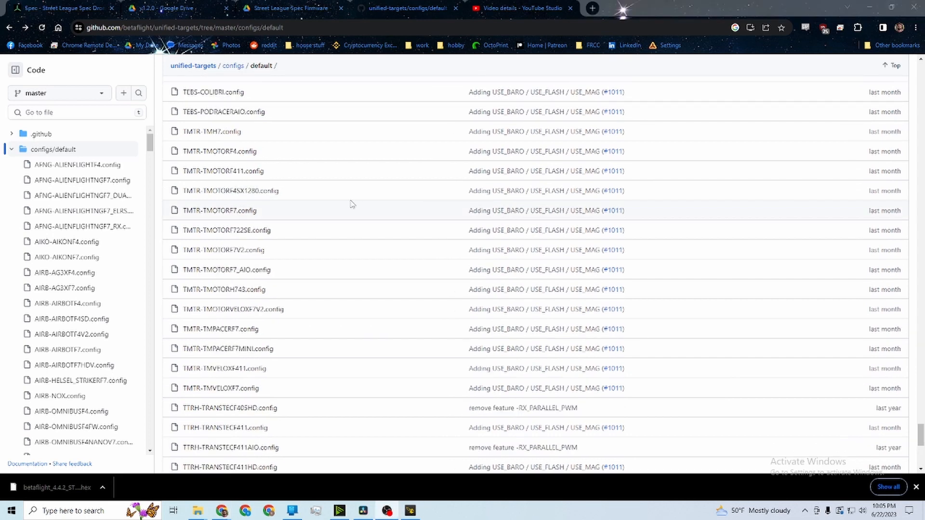
left_click(210, 212)
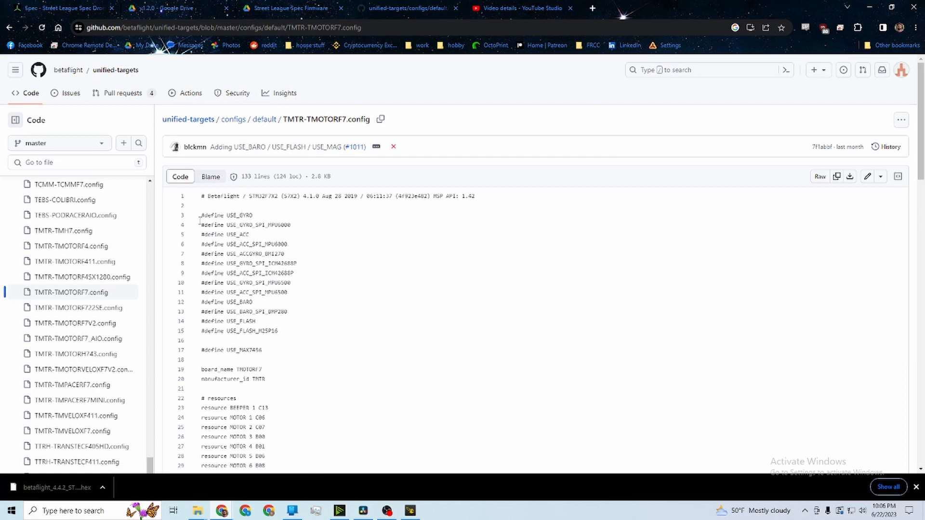
- Copy the full text of TMTR-TMOTORF7.config, from the first comment line through the pinio_box setting
left_click_drag(202, 196, 299, 446)
right_click(230, 204)
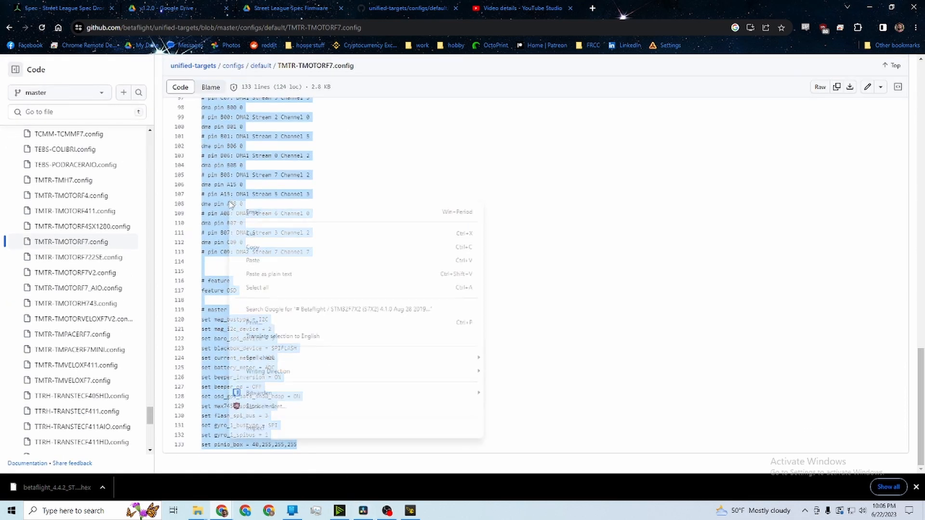
left_click(260, 248)
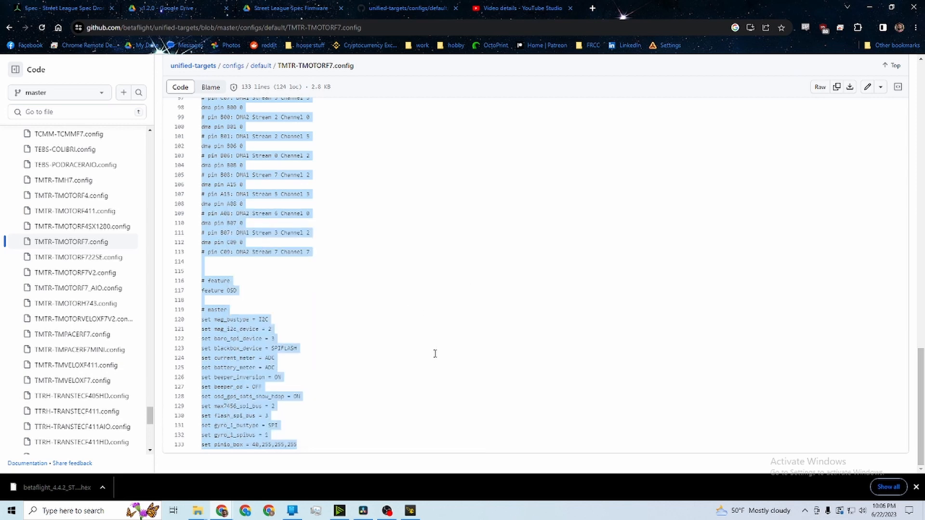
- Back in Betaflight Configurator, paste the copied target config into the CLI, run it and save it to the board
left_click(411, 510)
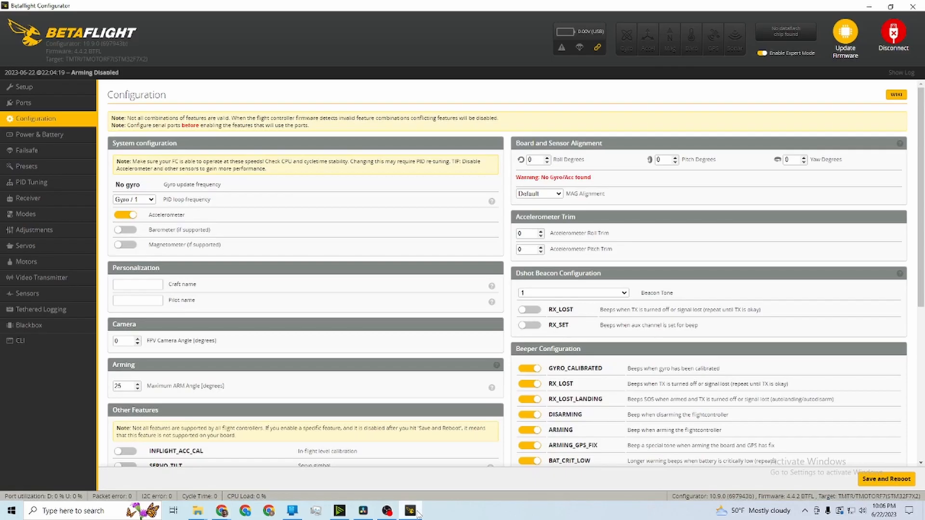
left_click(43, 342)
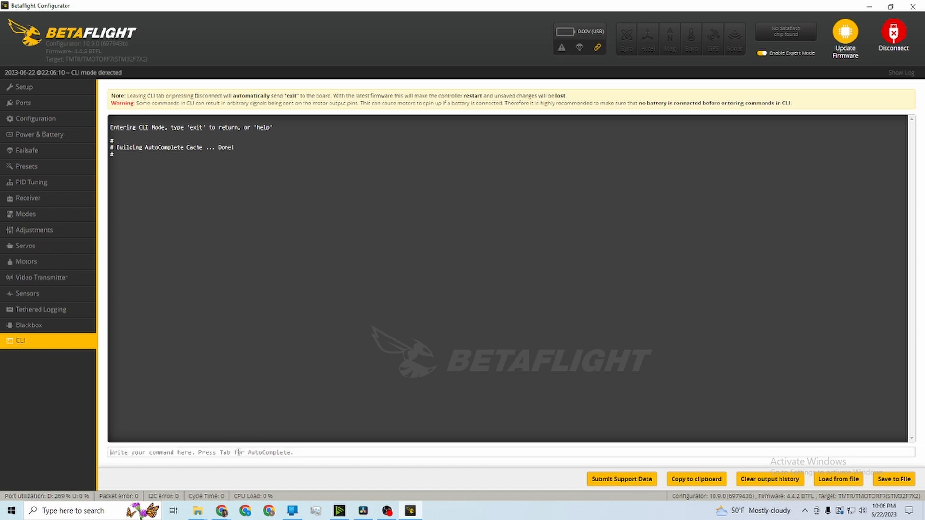
right_click(239, 453)
left_click(254, 432)
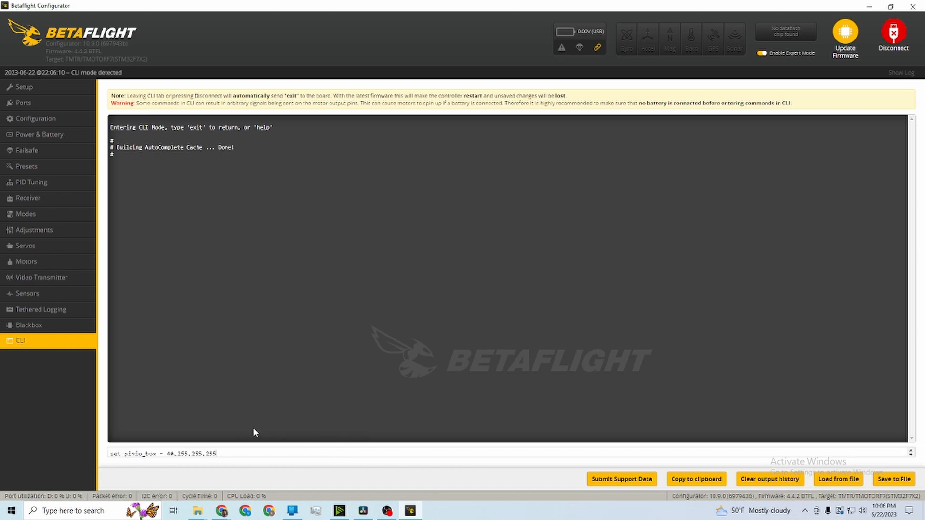
key("Return")
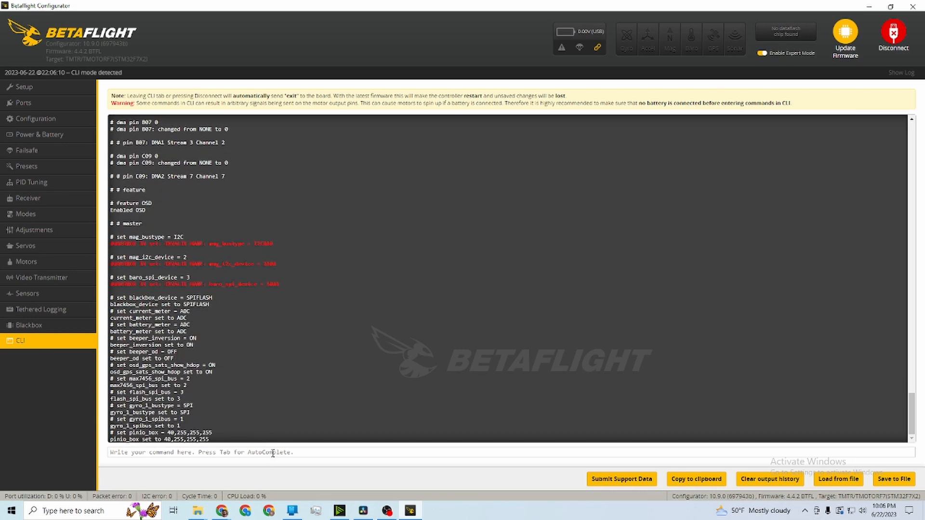
type("save")
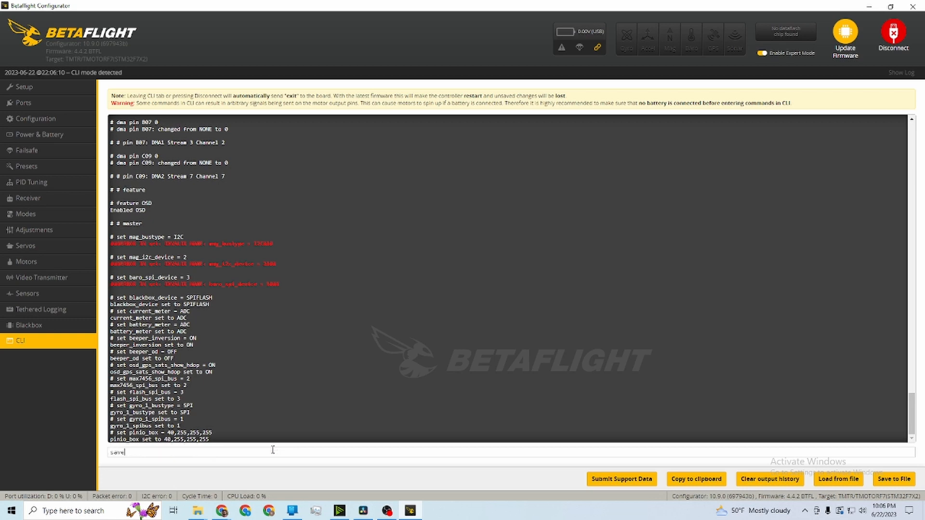
key("Return")
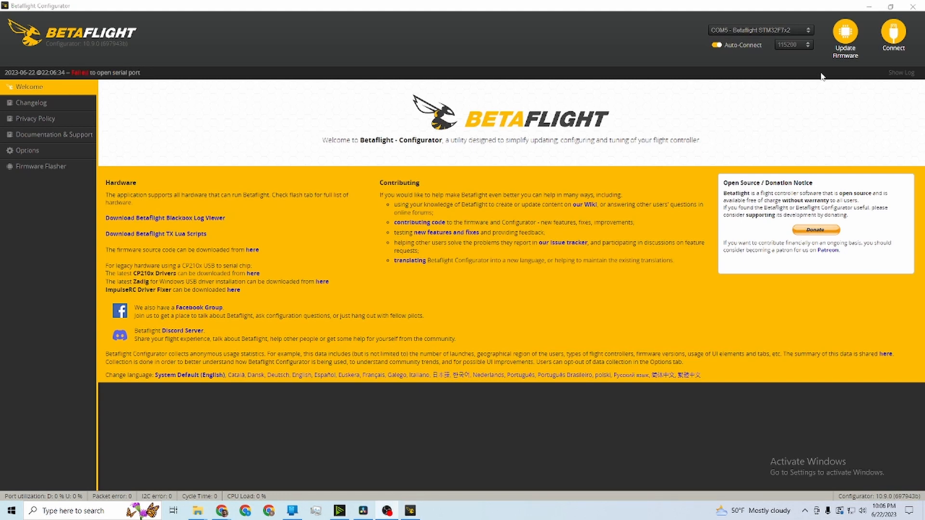
- Reconnect to the board, dismiss the configuration warning, and check the Ports and Configuration settings after applying the target defaults
left_click(894, 33)
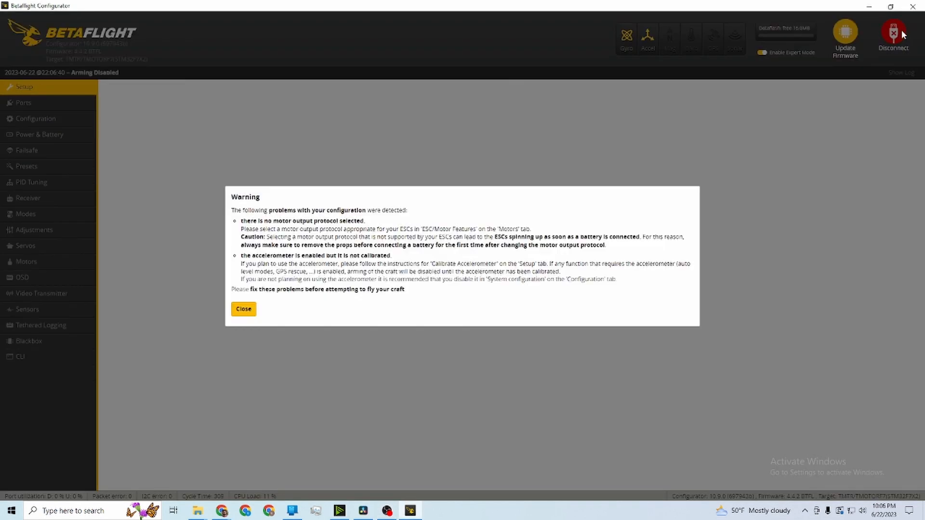
left_click(243, 309)
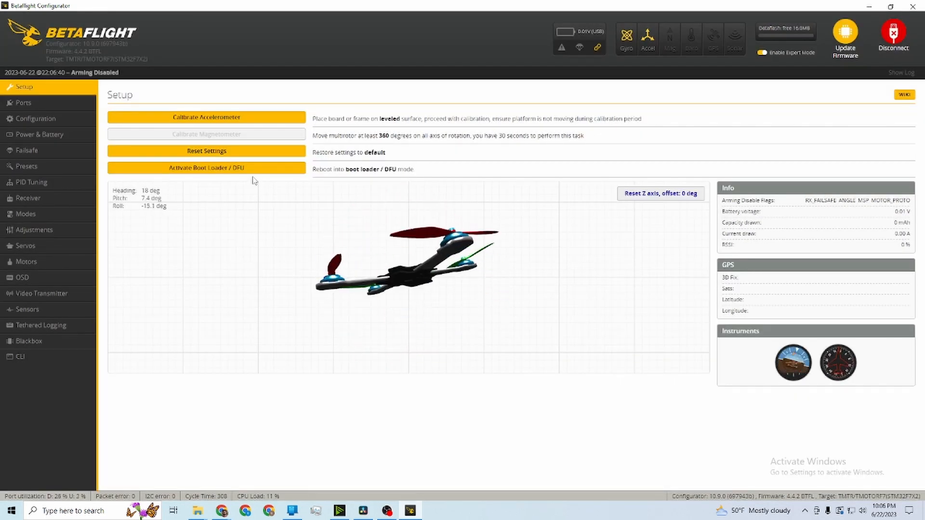
left_click(46, 109)
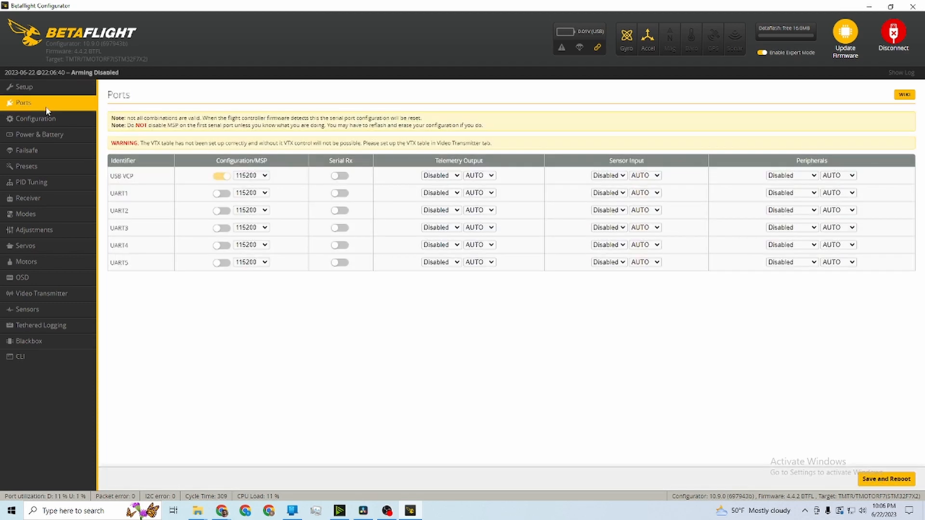
left_click(47, 119)
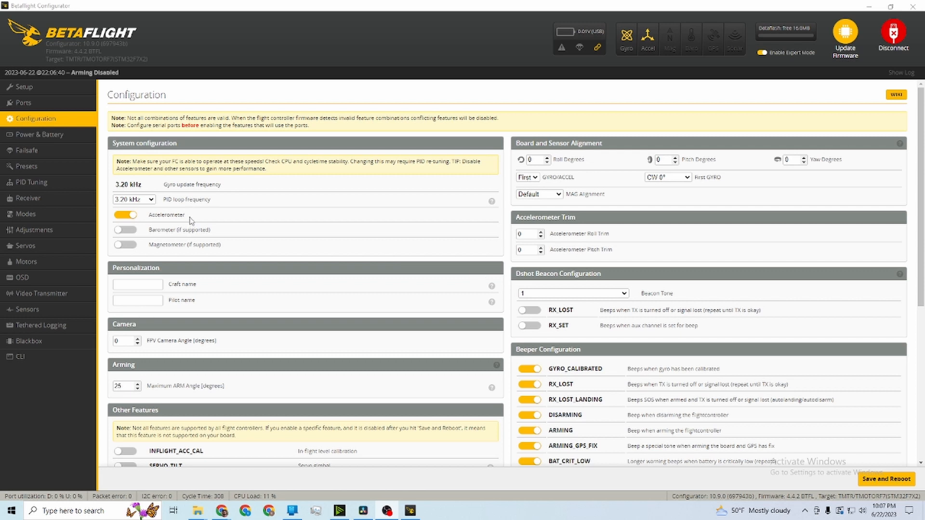
- Add a range to the BEEPER mode on the AUTO channel and set it to 1700–2100
left_click(52, 218)
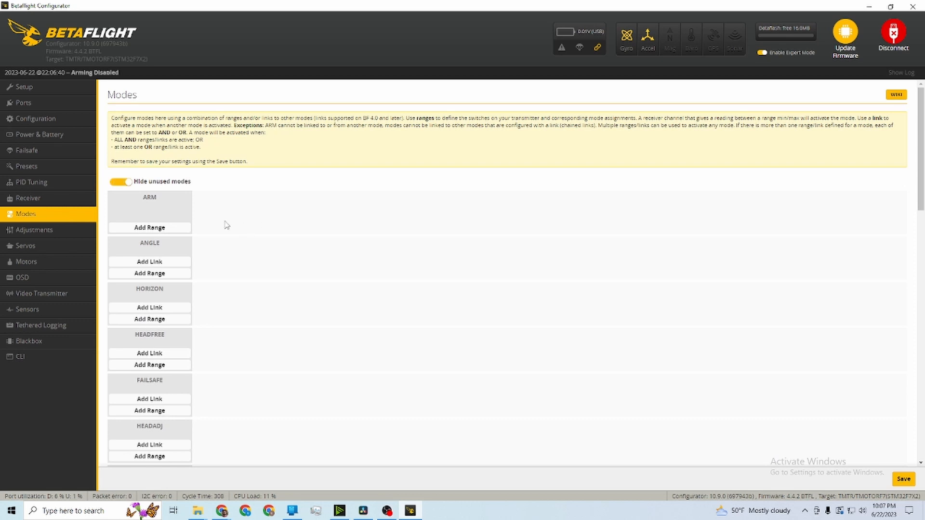
scroll(272, 216, "down", 2)
scroll(272, 215, "down", 3)
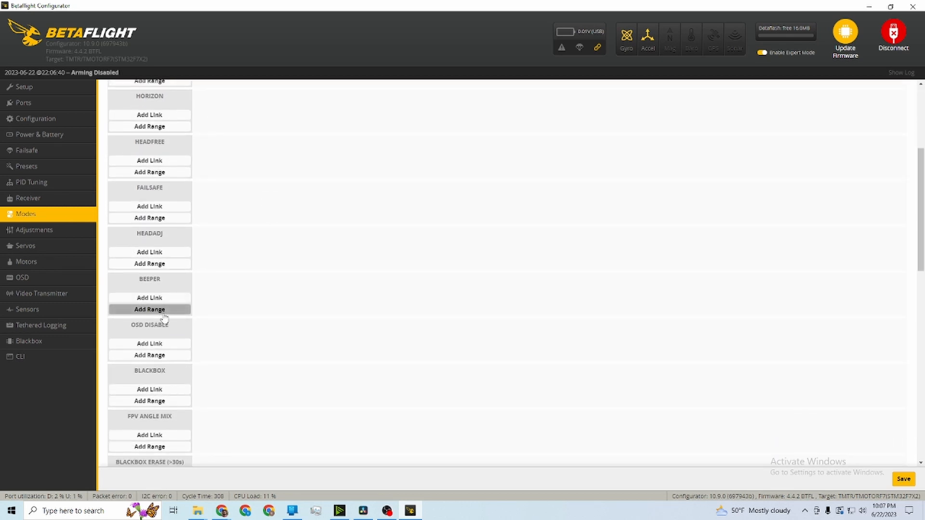
left_click(163, 313)
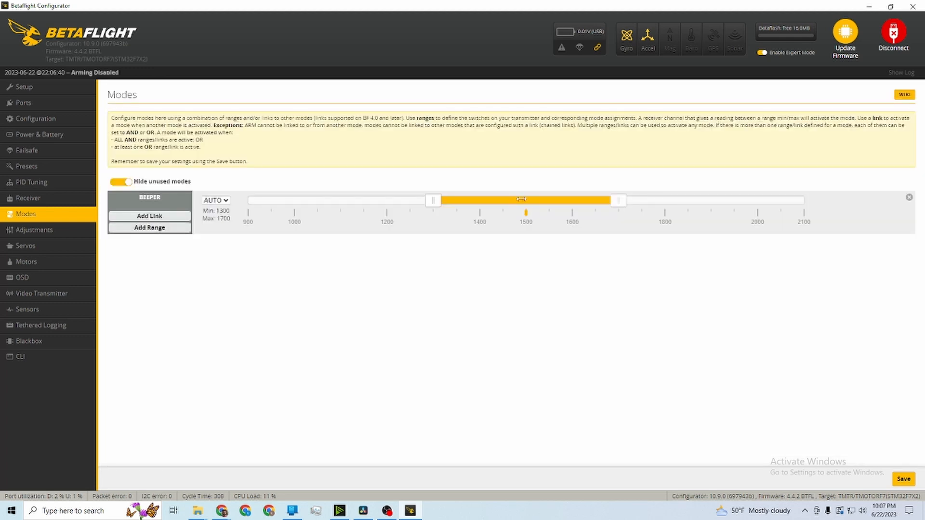
left_click_drag(534, 200, 764, 199)
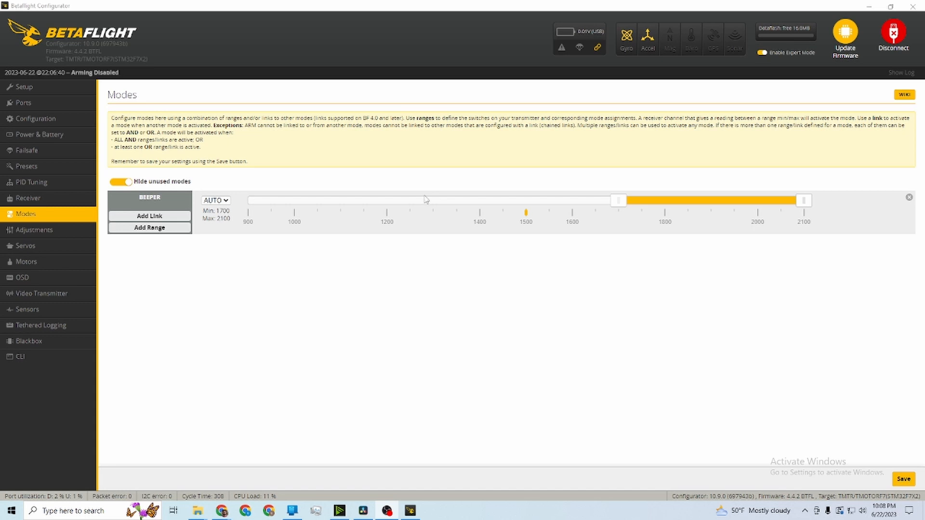
- Enable the Battery usage element for OSD profile 1 and place it near the preview's bottom centre, below the LOW VOLTAGE warning
left_click(28, 277)
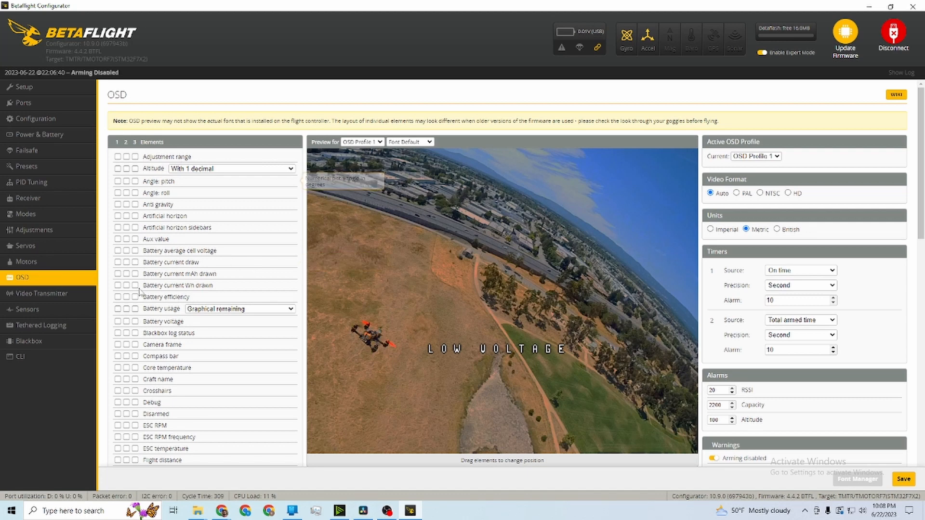
left_click(118, 309)
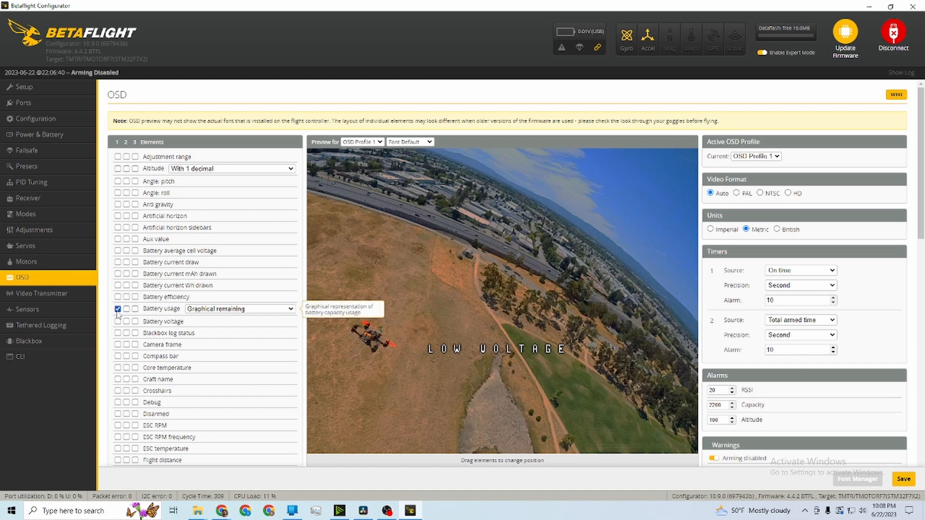
left_click_drag(454, 294, 460, 331)
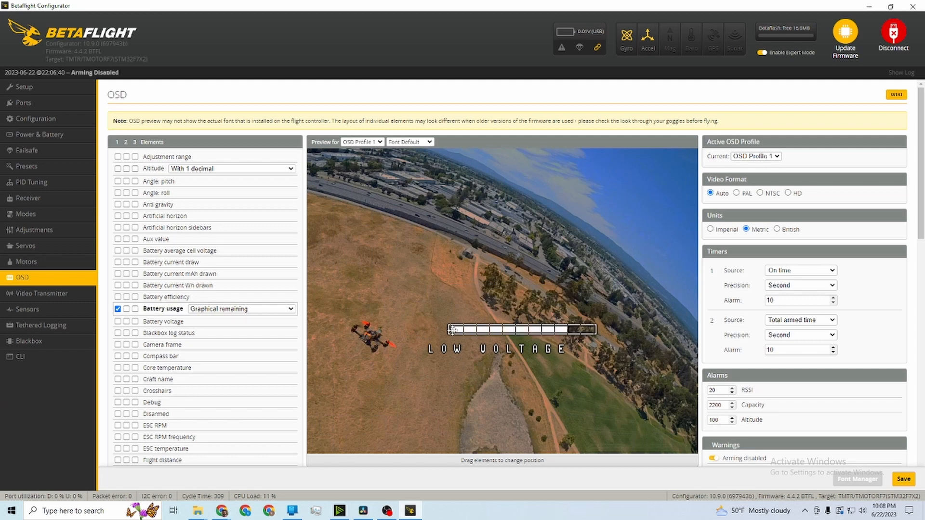
left_click_drag(452, 329, 450, 374)
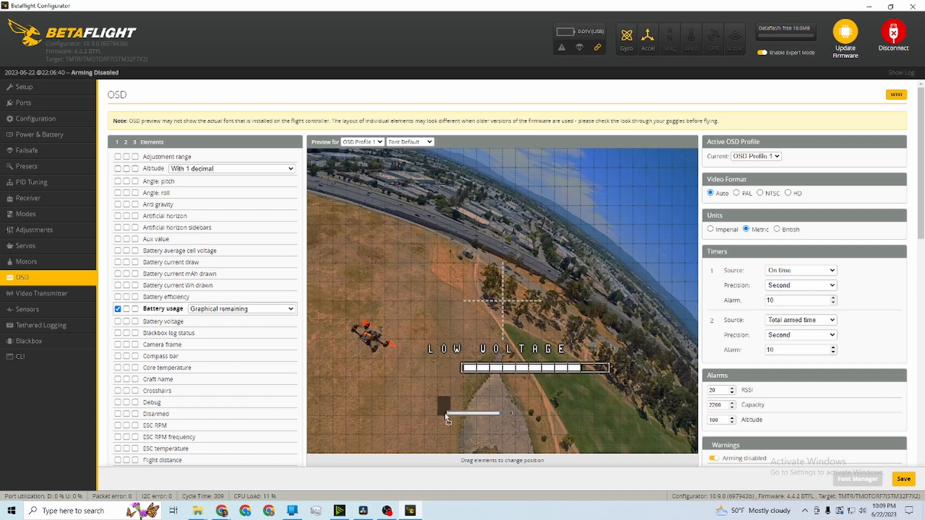
left_click_drag(439, 424, 439, 424)
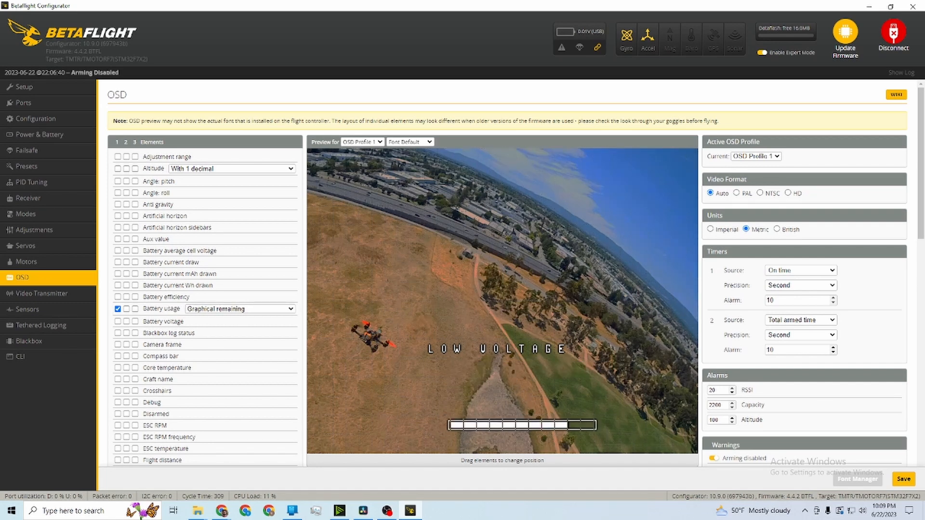
key("alt+Tab")
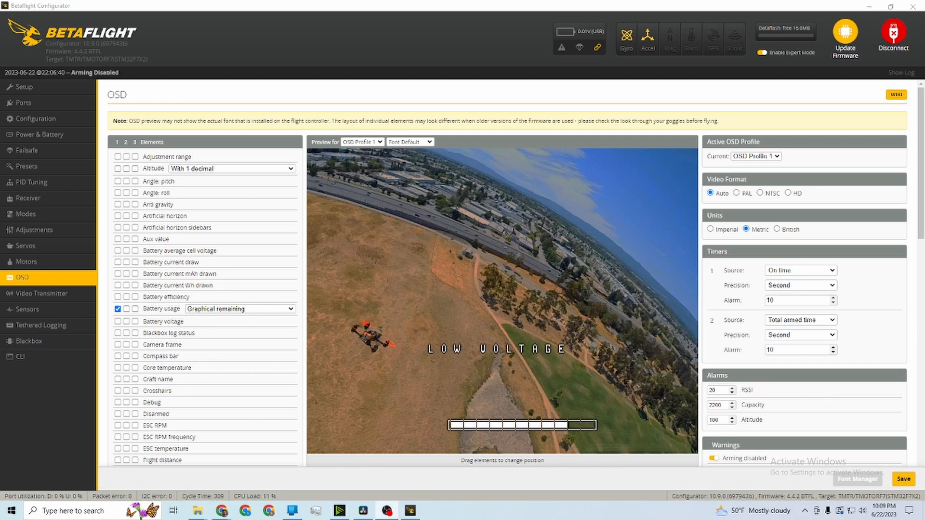